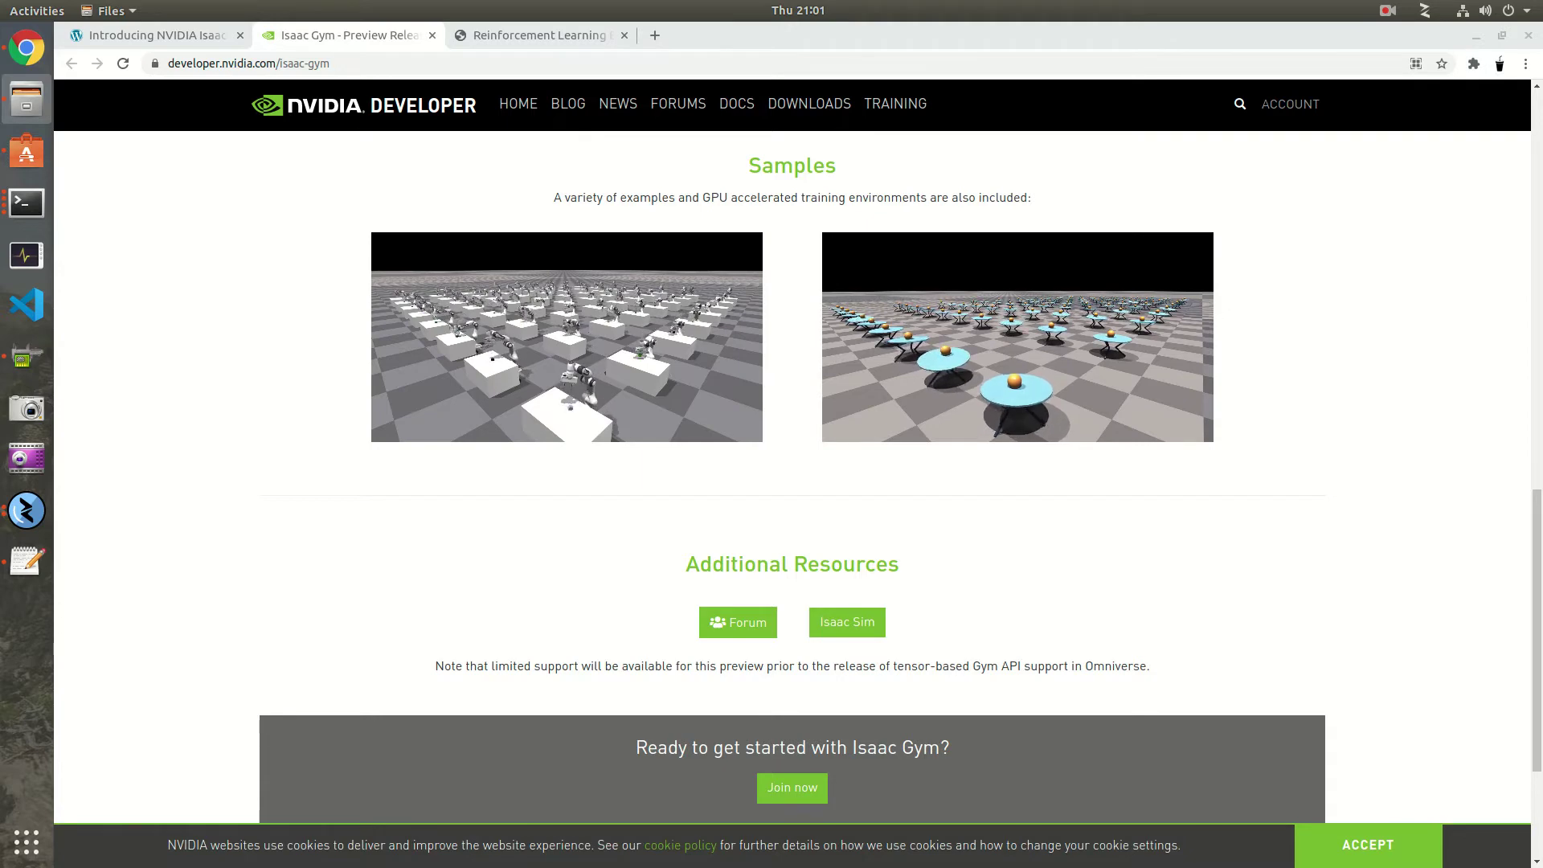
# Go to Downloads/isaacgym/python and open a terminal there holding pip3 install -e
pyautogui.hotkey('alt', 'Tab')
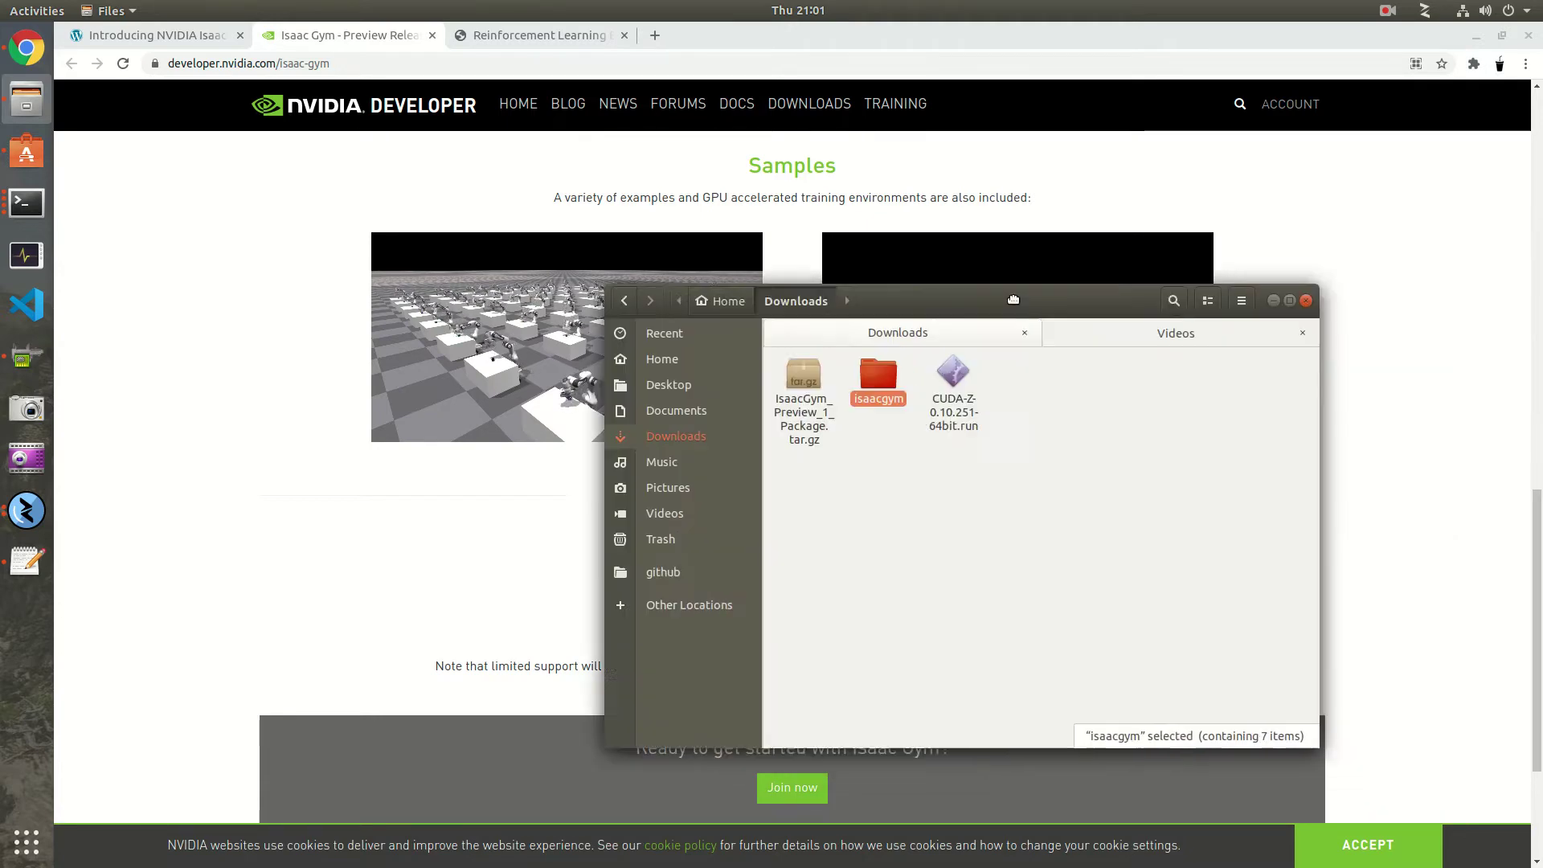
pyautogui.moveTo(1014, 299); pyautogui.dragTo(761, 265)
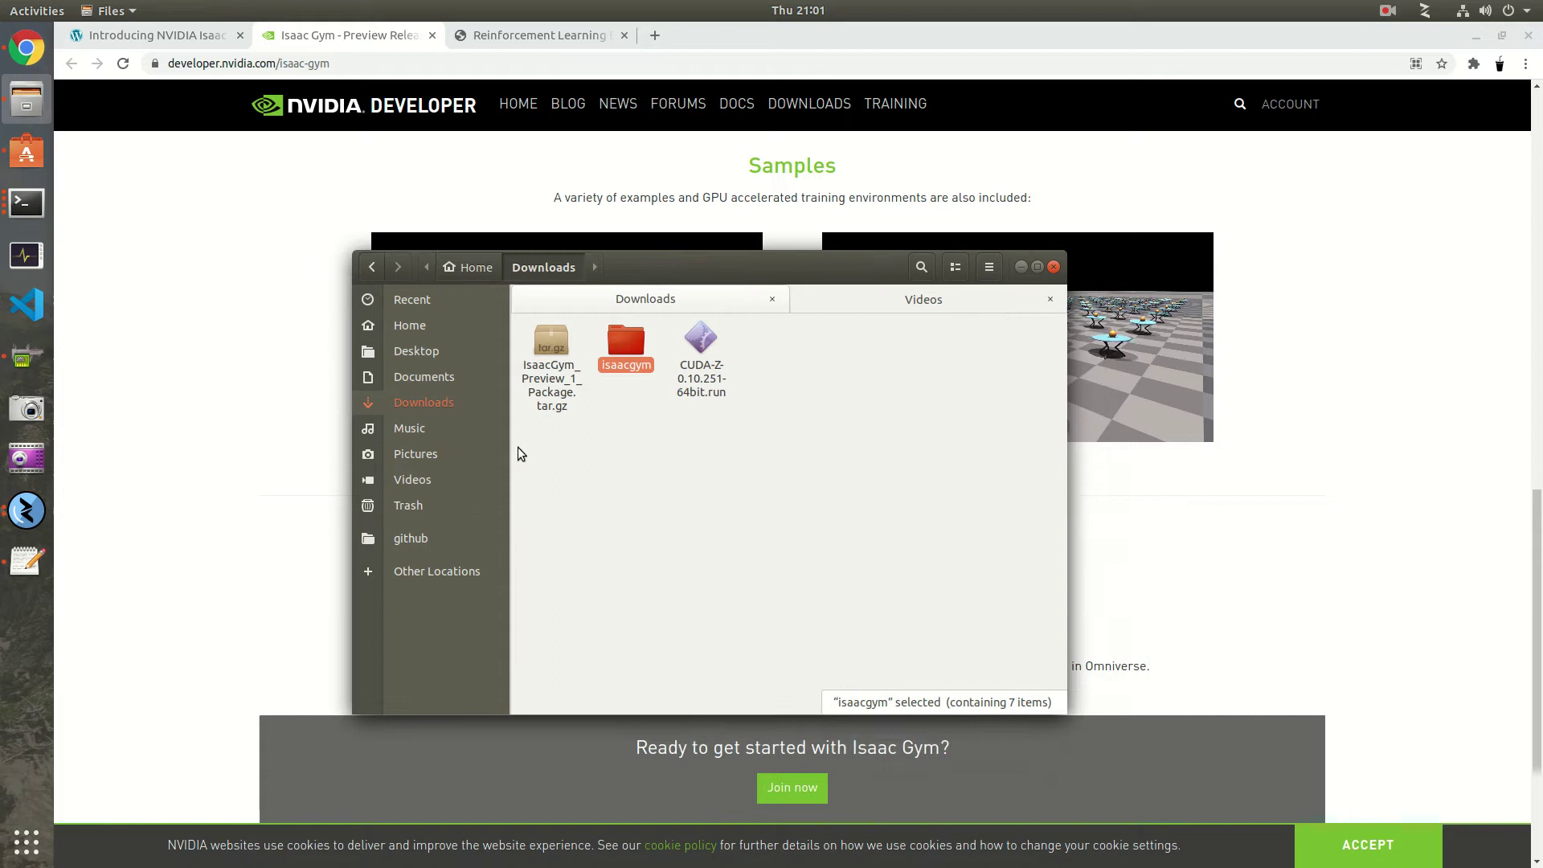
pyautogui.click(551, 365)
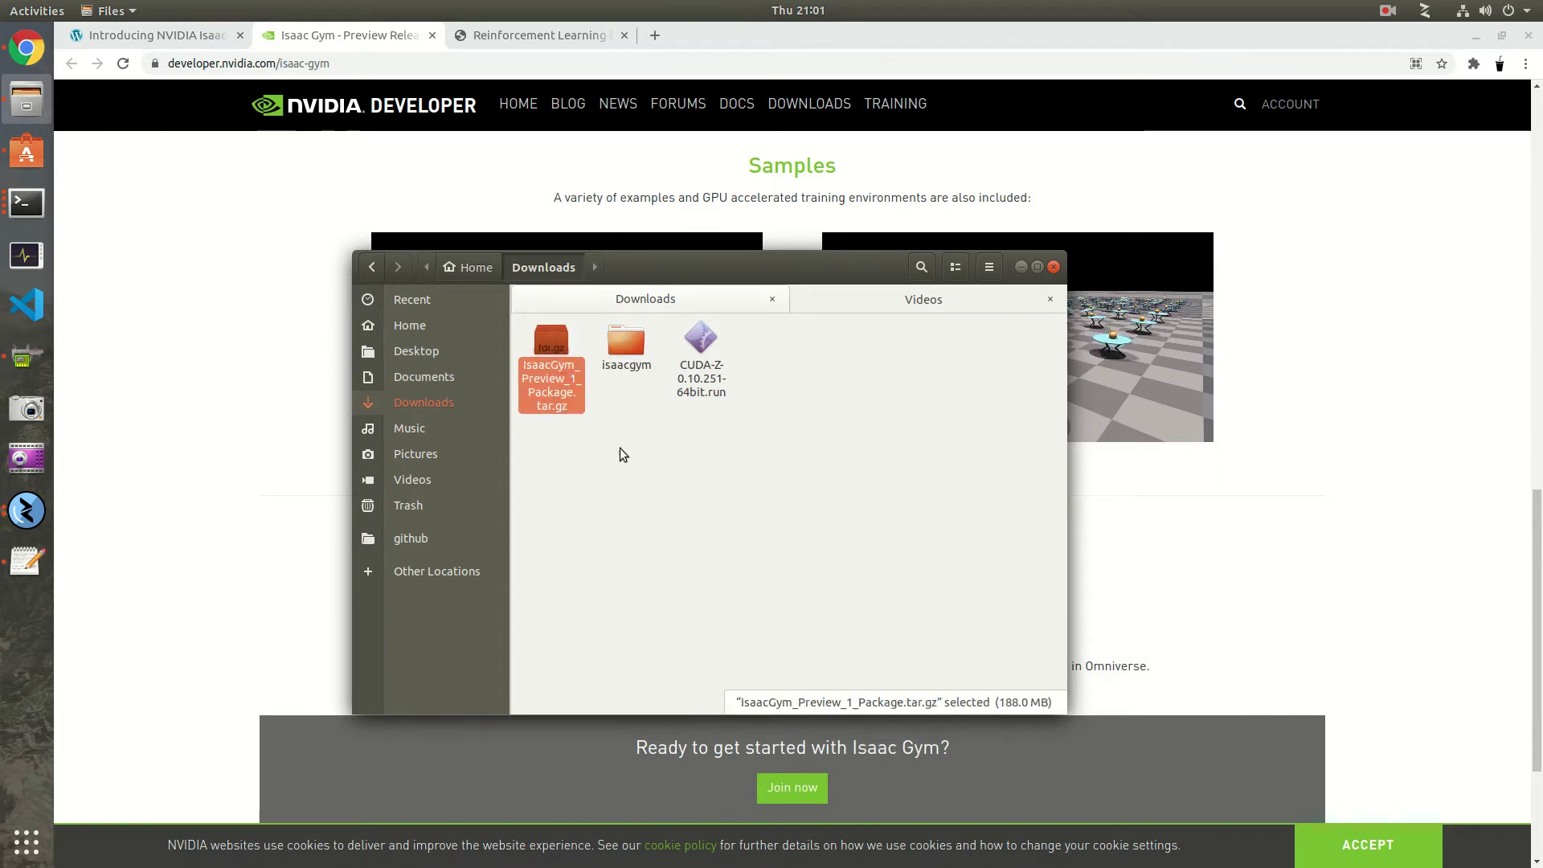
pyautogui.doubleClick(630, 341)
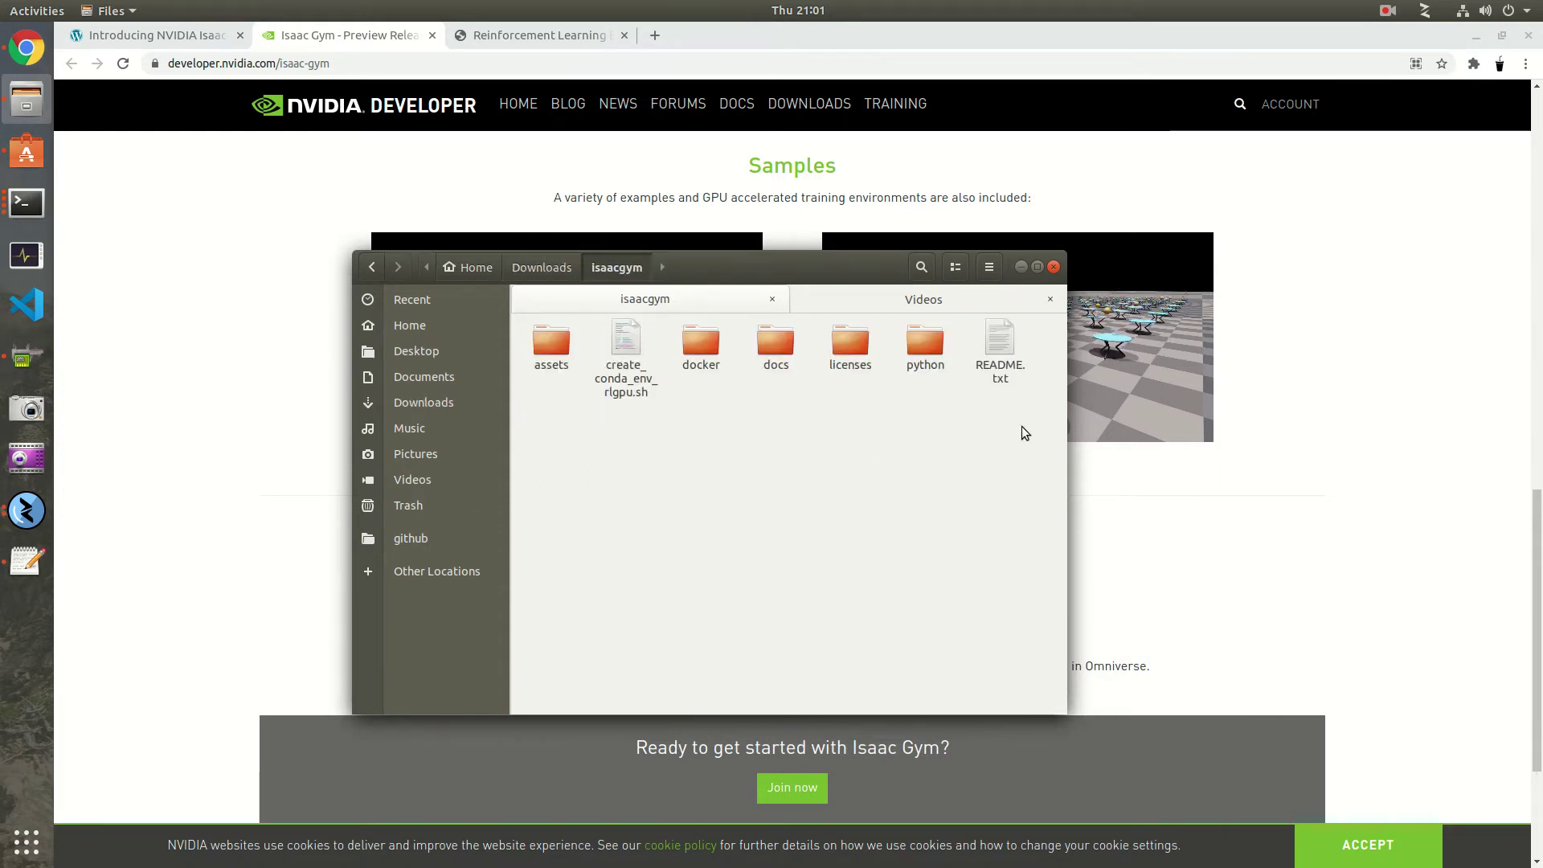
pyautogui.doubleClick(925, 346)
pyautogui.hotkey('ctrl', 'alt', 't')
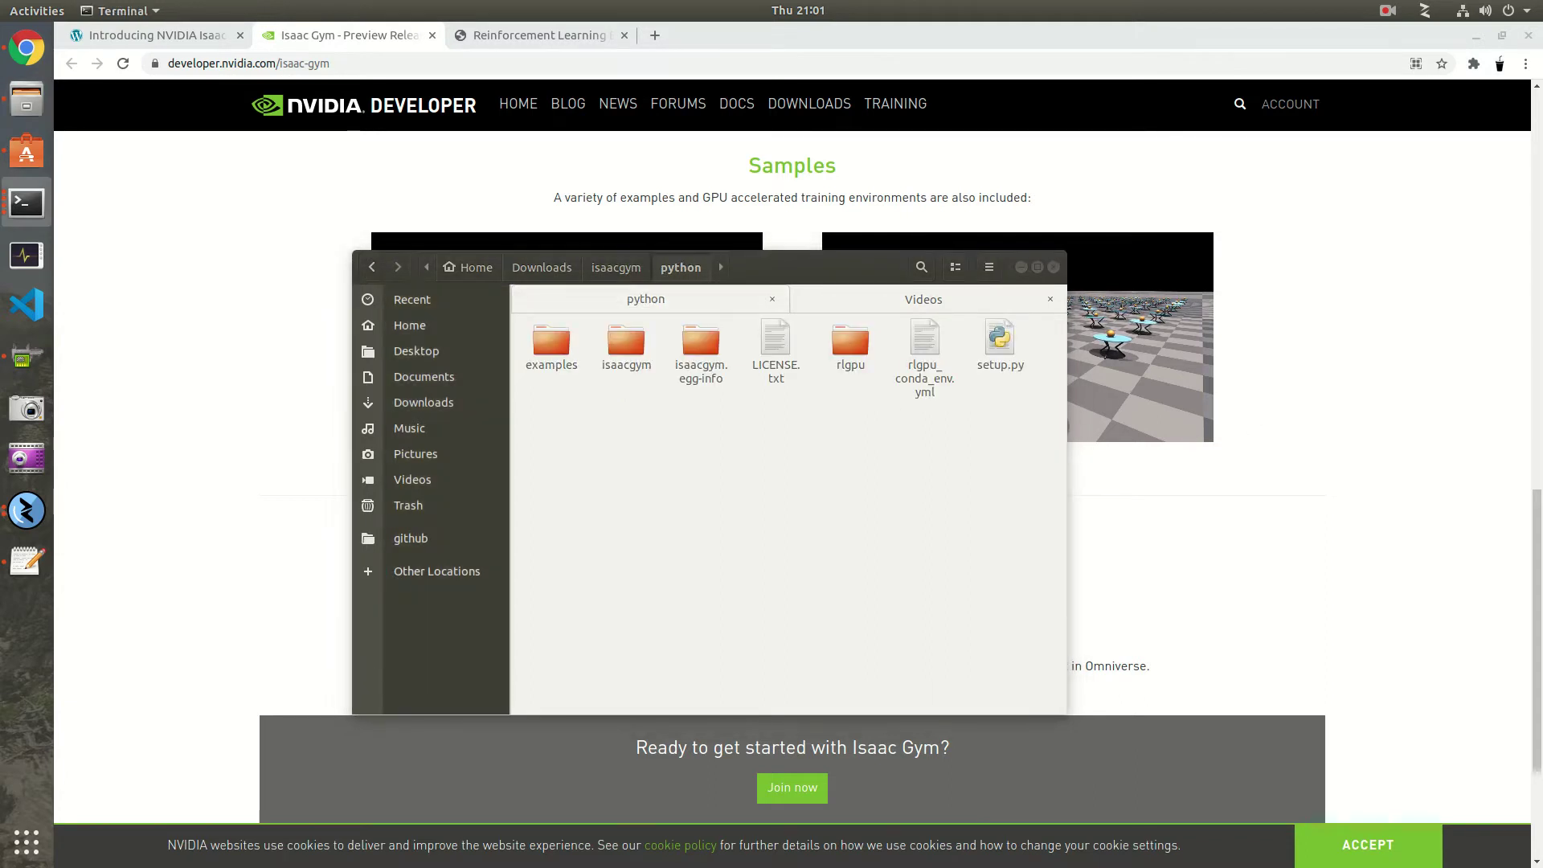
pyautogui.write('pip3 install -e .')
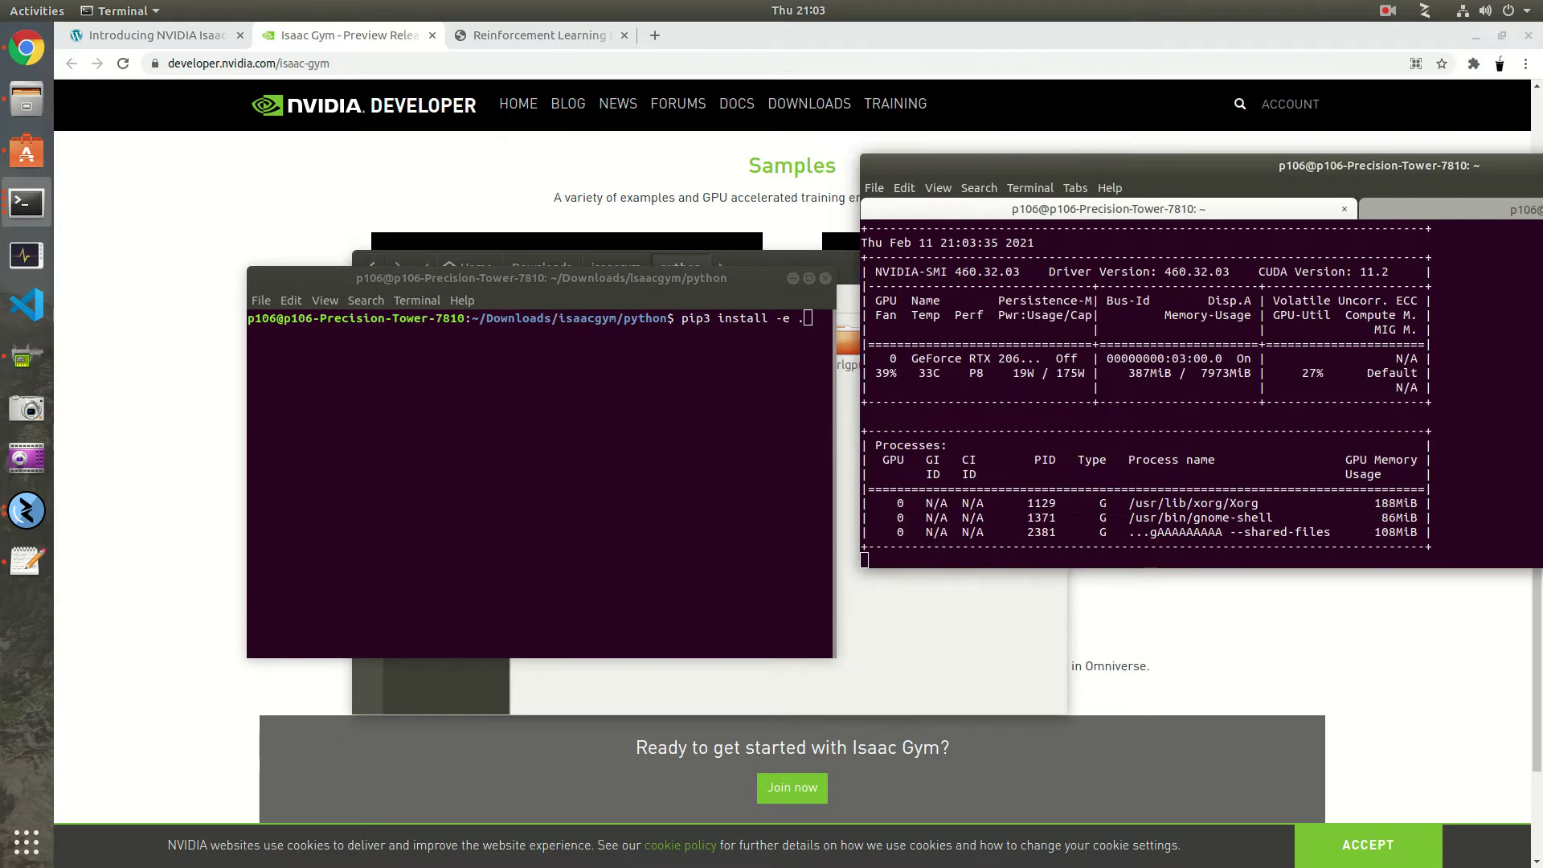
# Move the nvidia-smi window to the centre, beside the install terminal
pyautogui.moveTo(1205, 166); pyautogui.dragTo(622, 197)
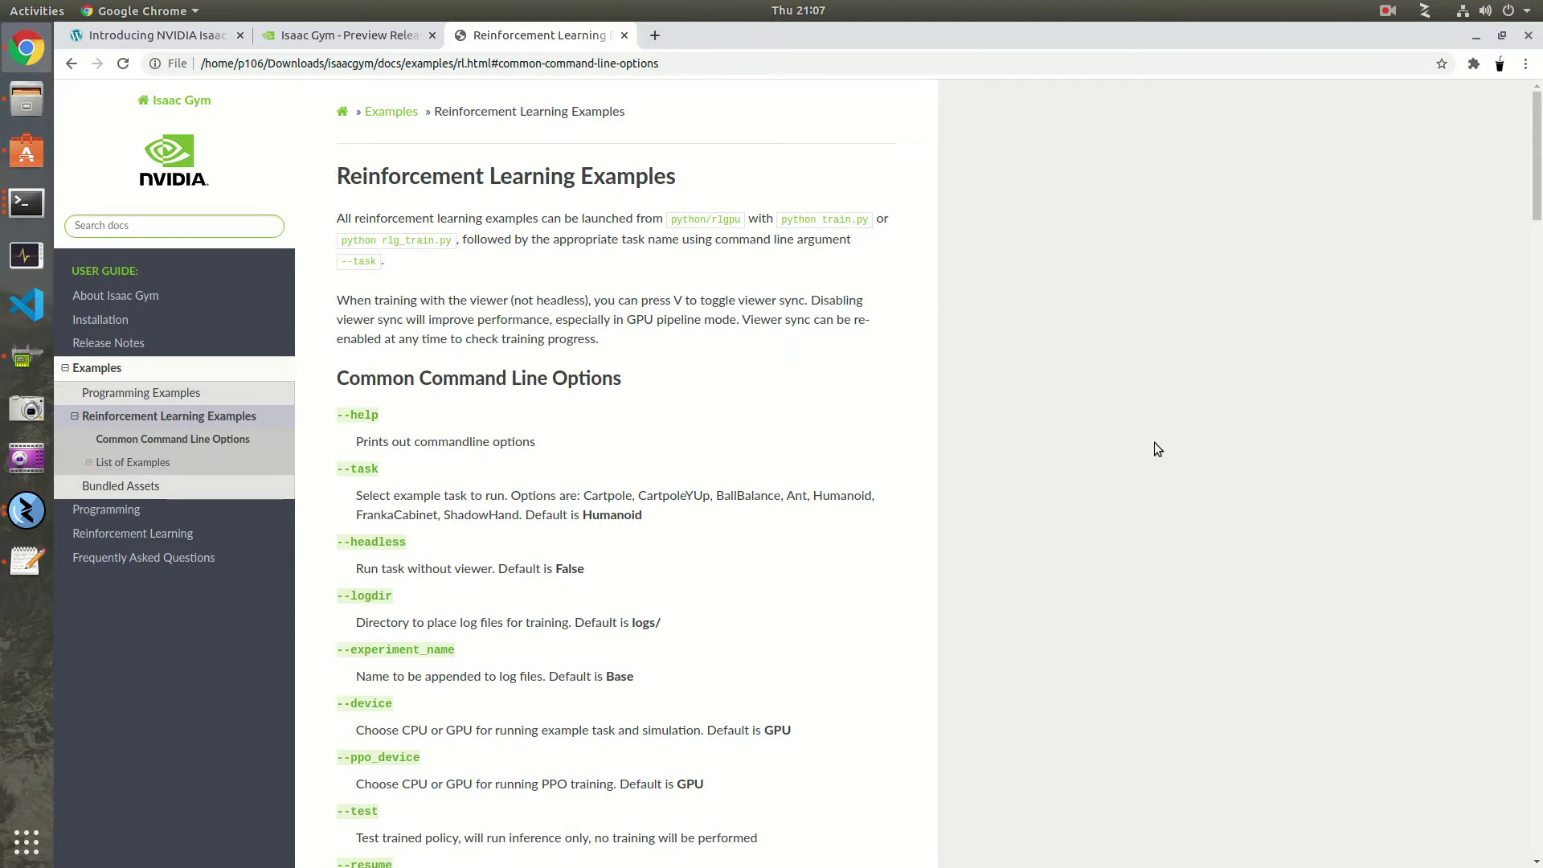
# Scroll the docs page from Common Command Line Options to the end of List of Examples
pyautogui.scroll(-10, 1011, 504)
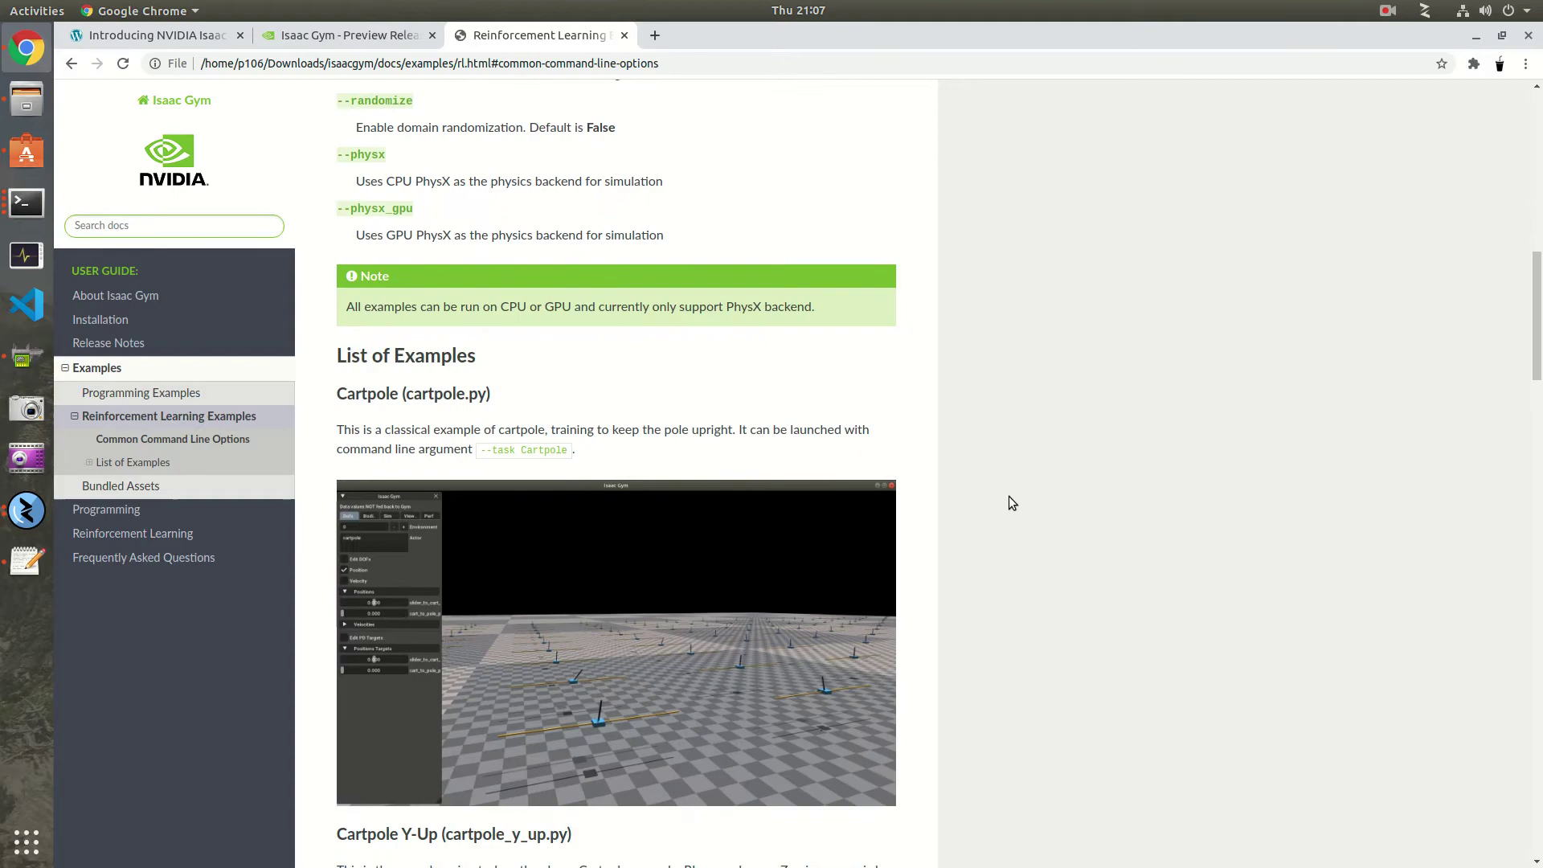
pyautogui.scroll(-8, 1060, 511)
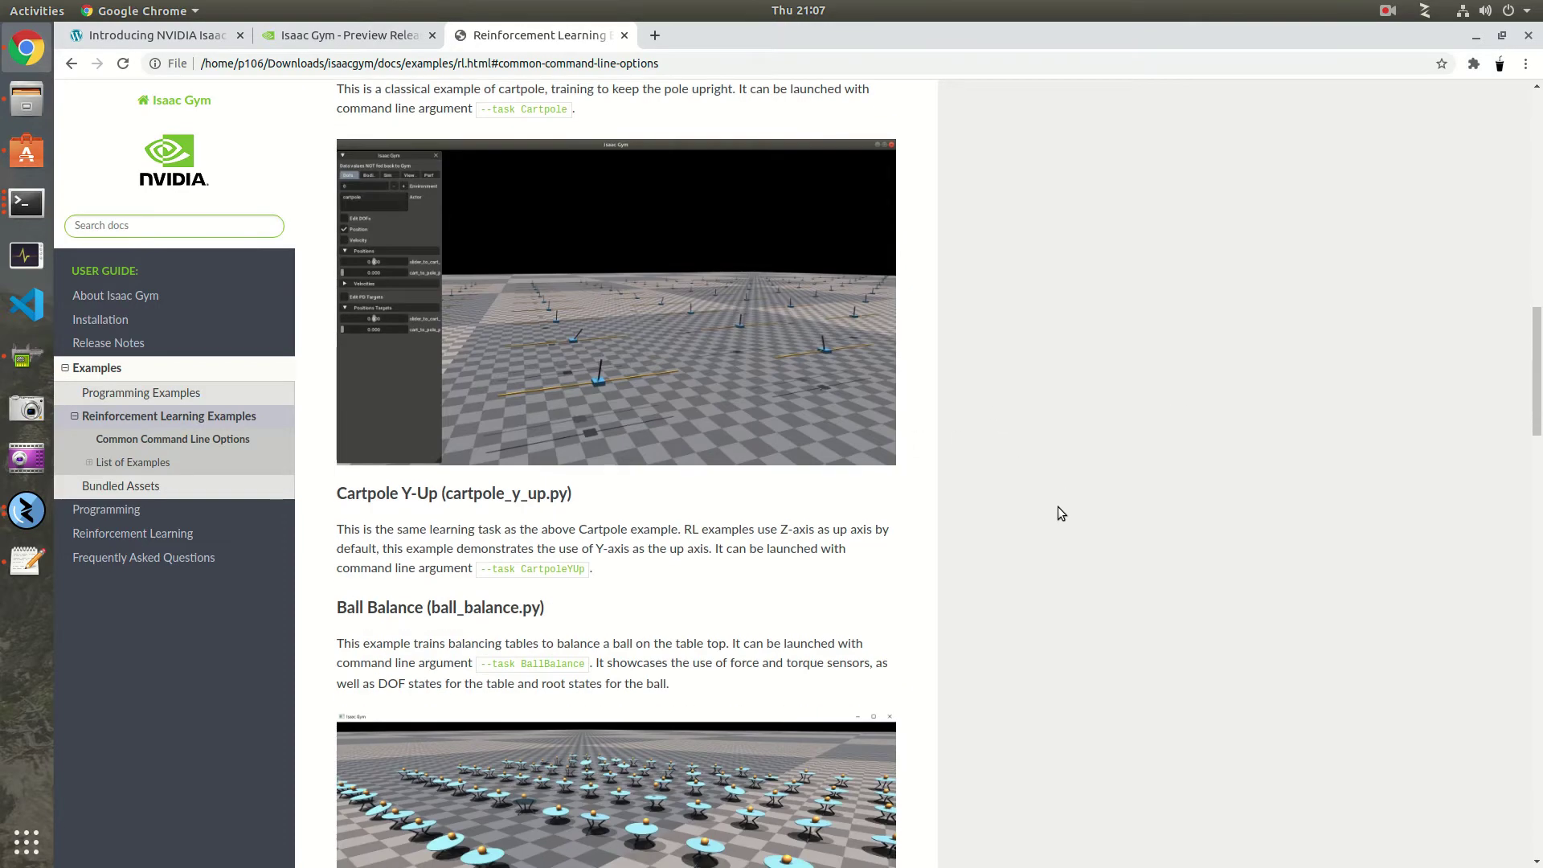
pyautogui.scroll(-20, 1058, 507)
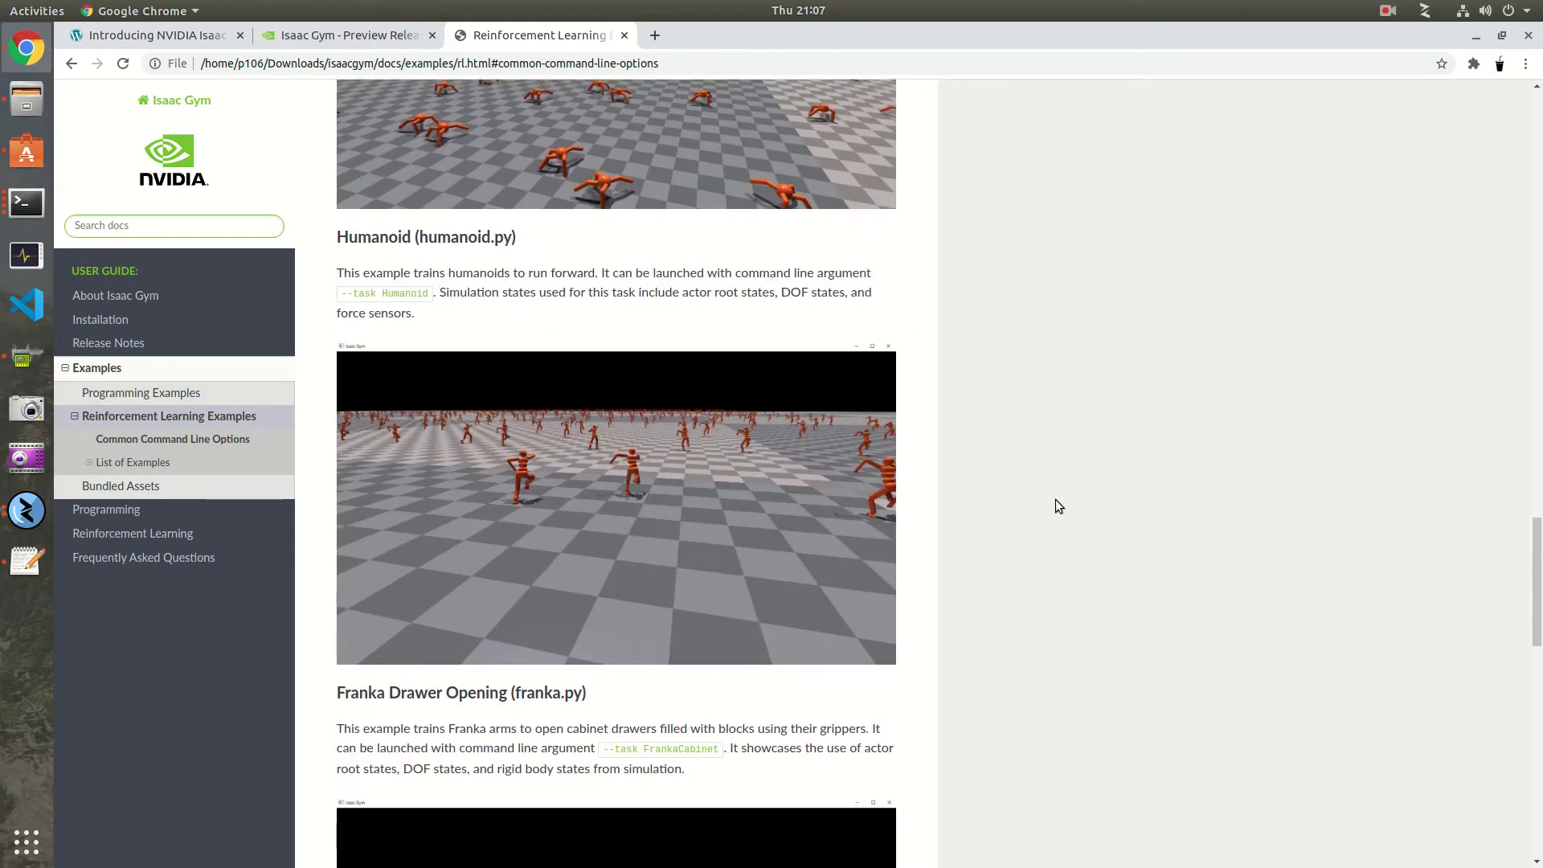
pyautogui.scroll(-20, 1058, 506)
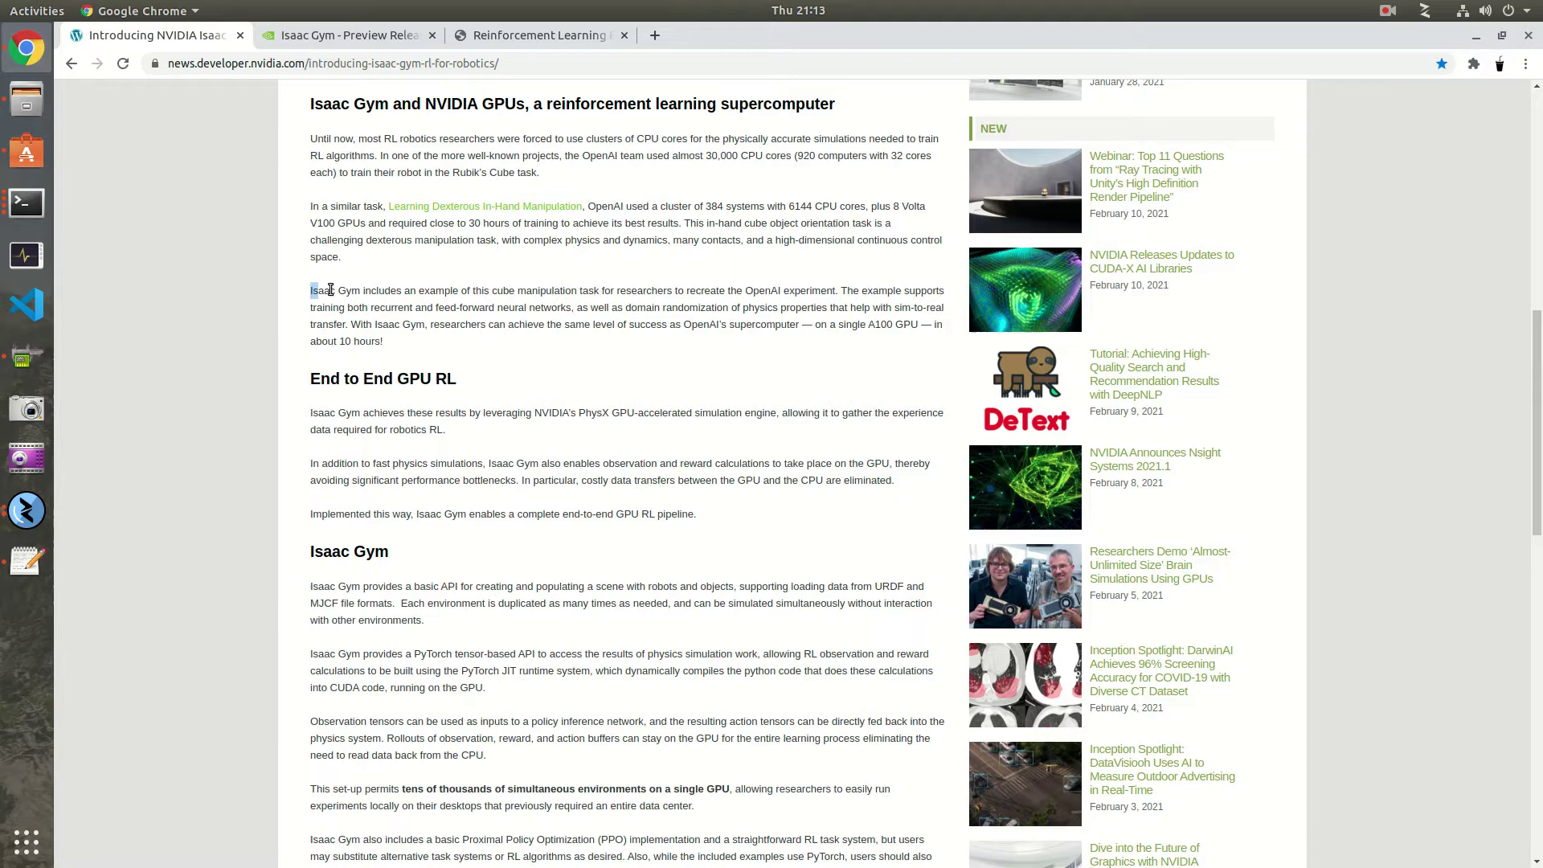
# Highlight the cube manipulation paragraph and its closing '10 hours!' claim
pyautogui.moveTo(310, 291); pyautogui.dragTo(778, 309)
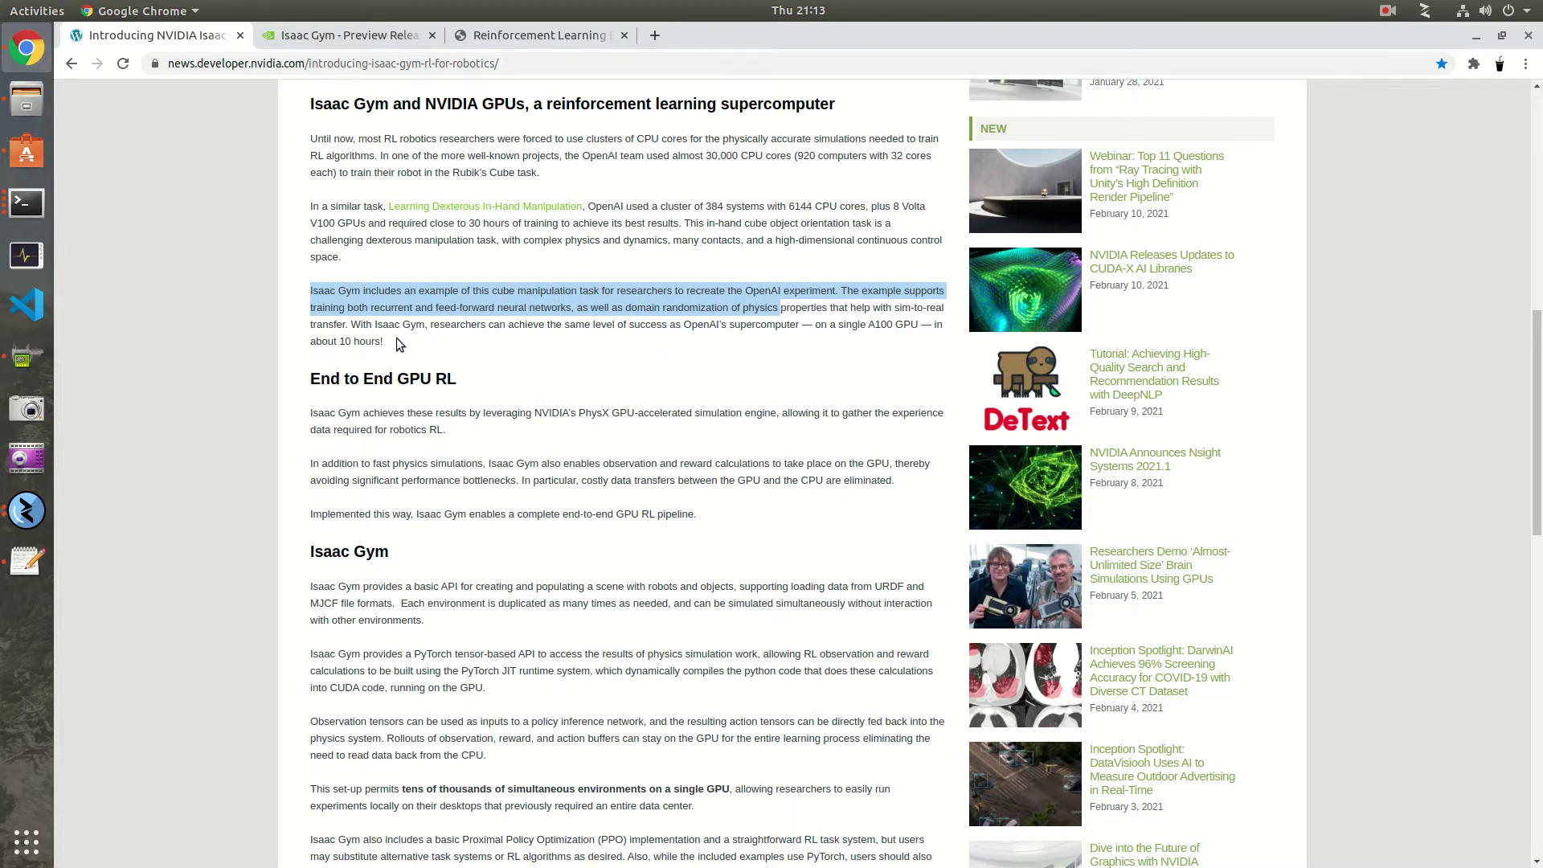
pyautogui.moveTo(386, 343); pyautogui.dragTo(336, 344)
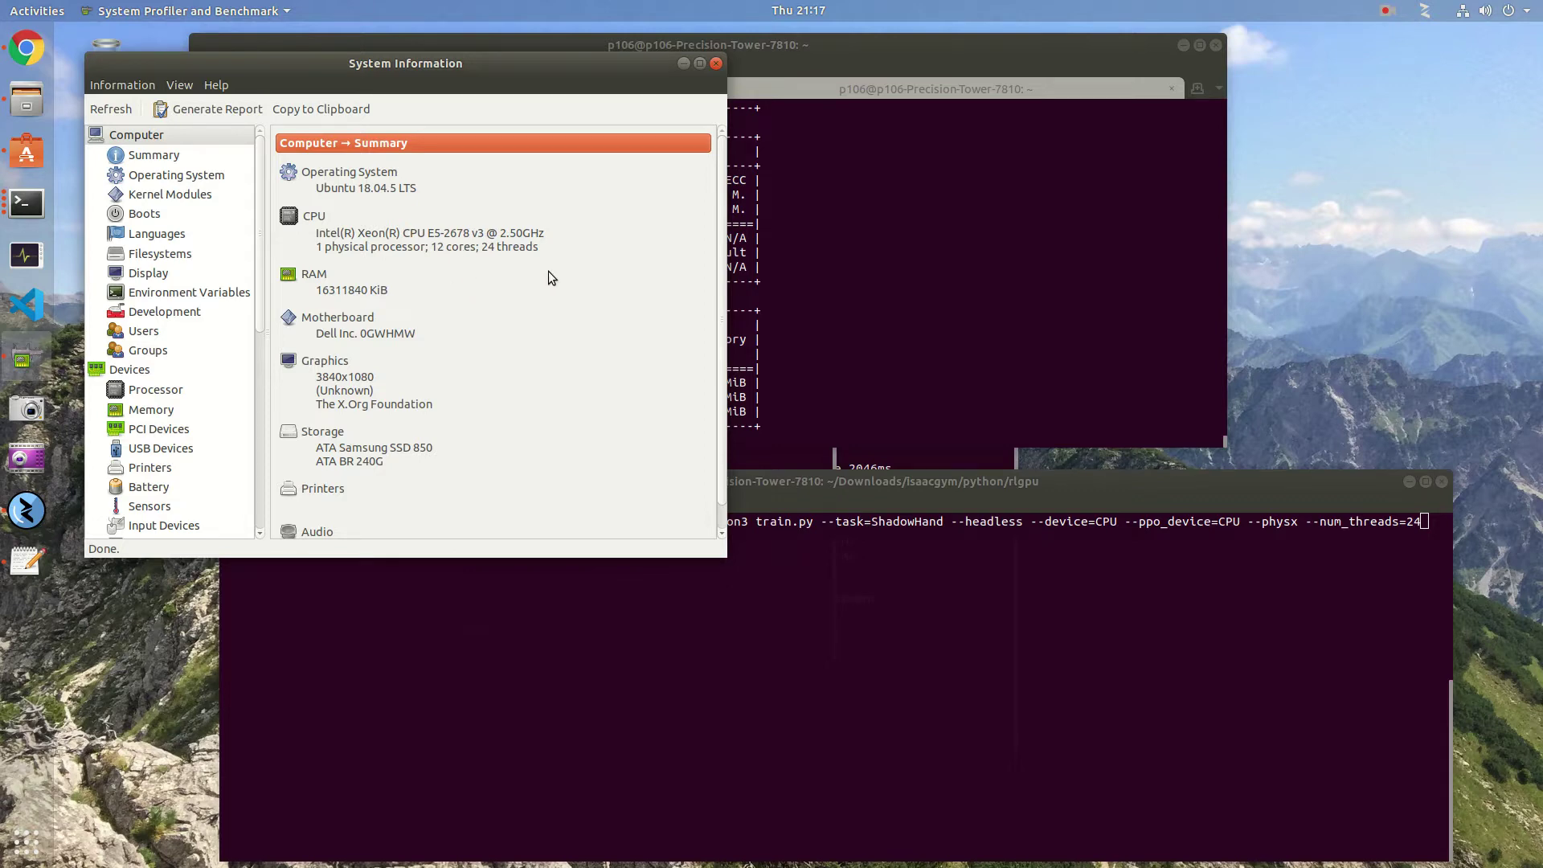
# Bring the nvidia-smi and training terminals forward, then bring up shadow_hand.yaml in Text Editor
pyautogui.click(886, 212)
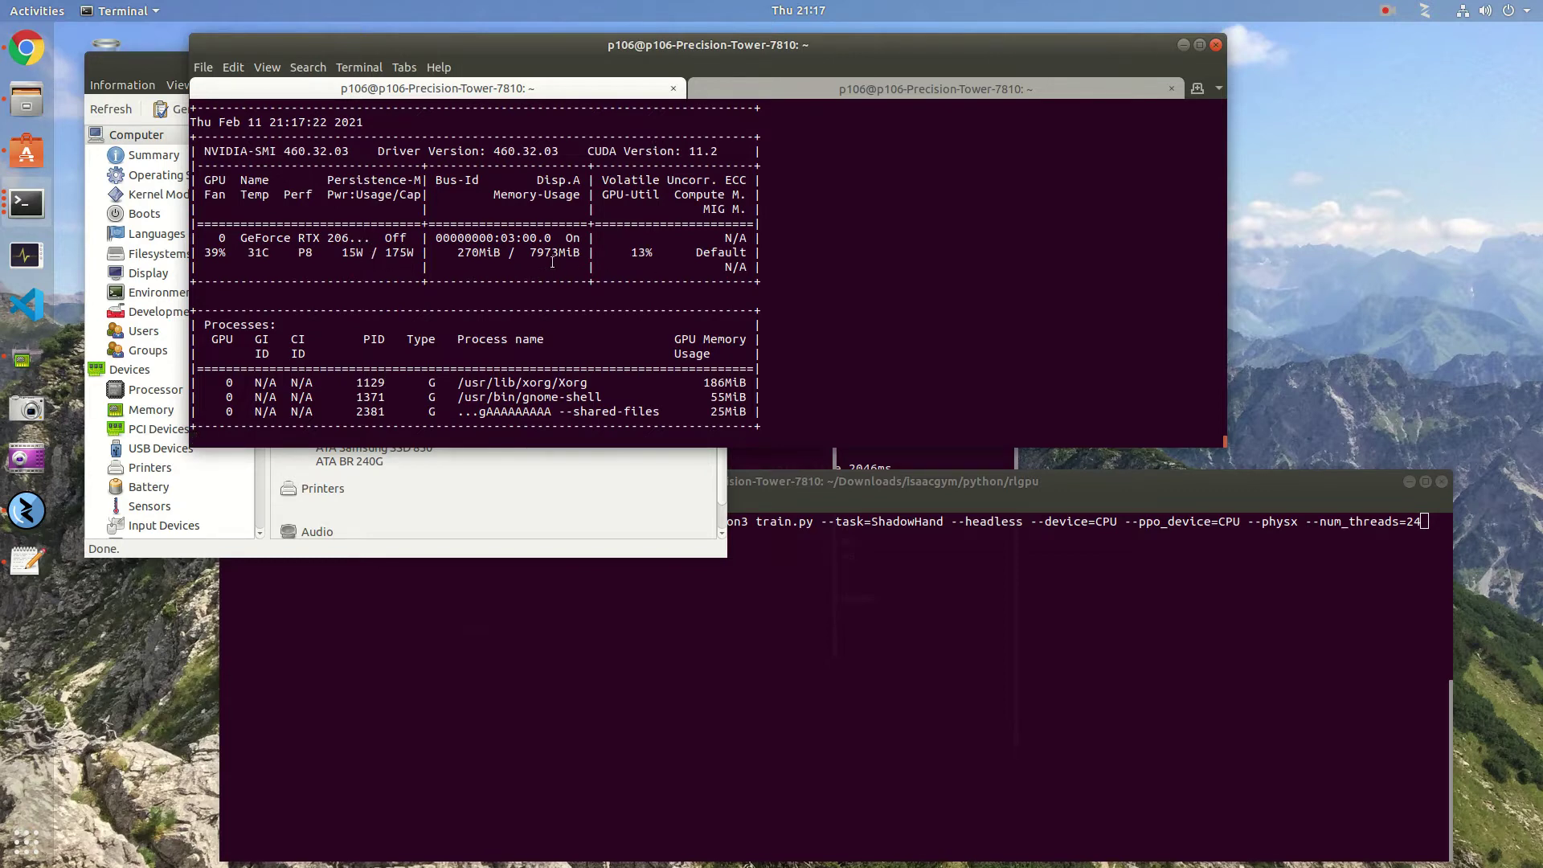
pyautogui.click(1077, 473)
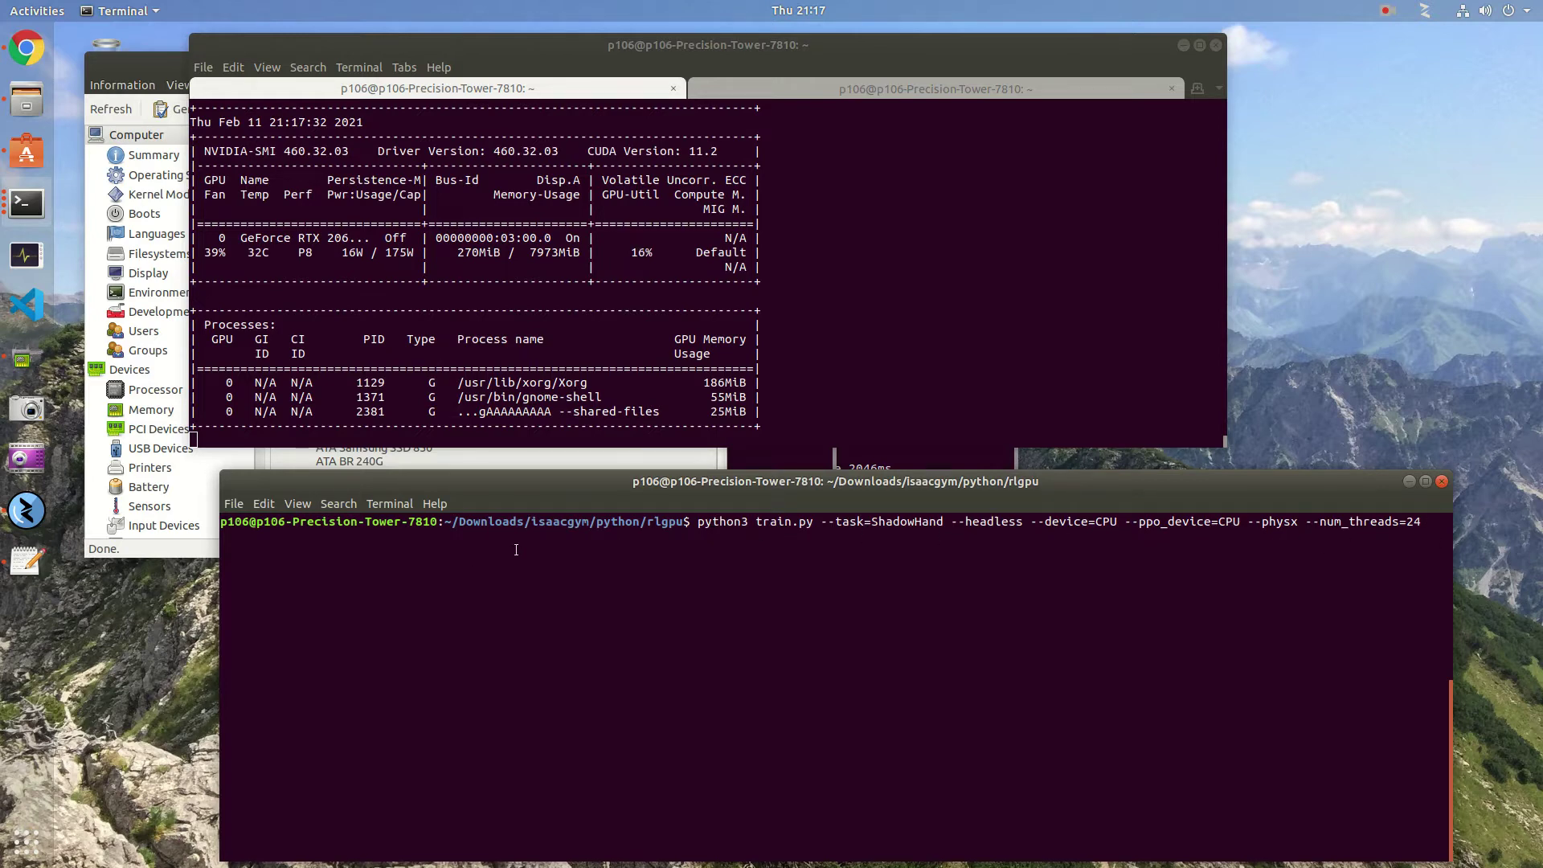
pyautogui.click(21, 580)
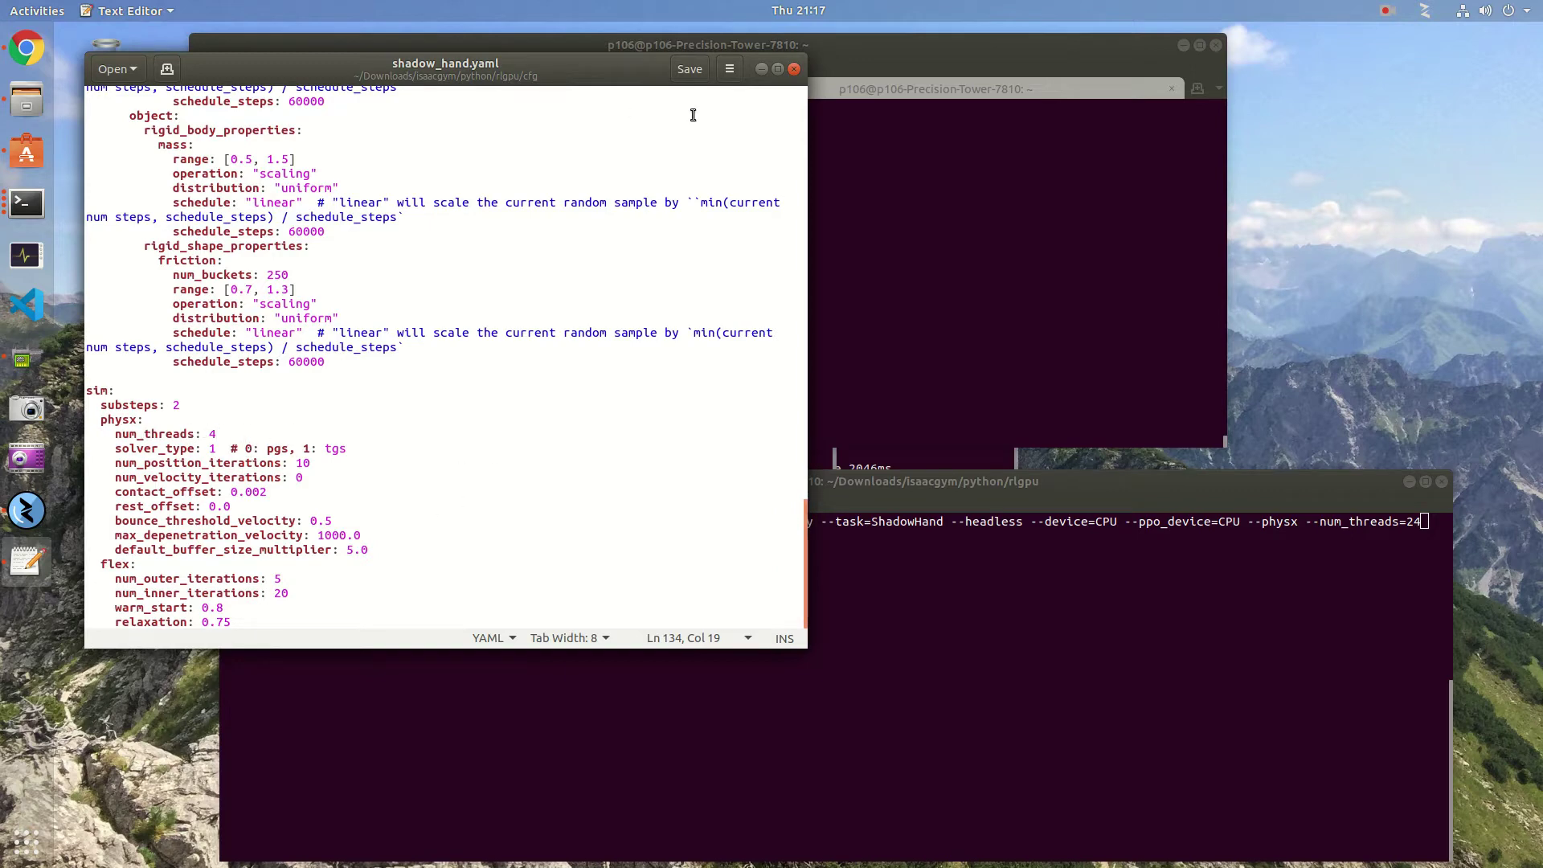
# Hide the shadow_hand.yaml editor and run the CPU-only ShadowHand train.py command
pyautogui.click(761, 69)
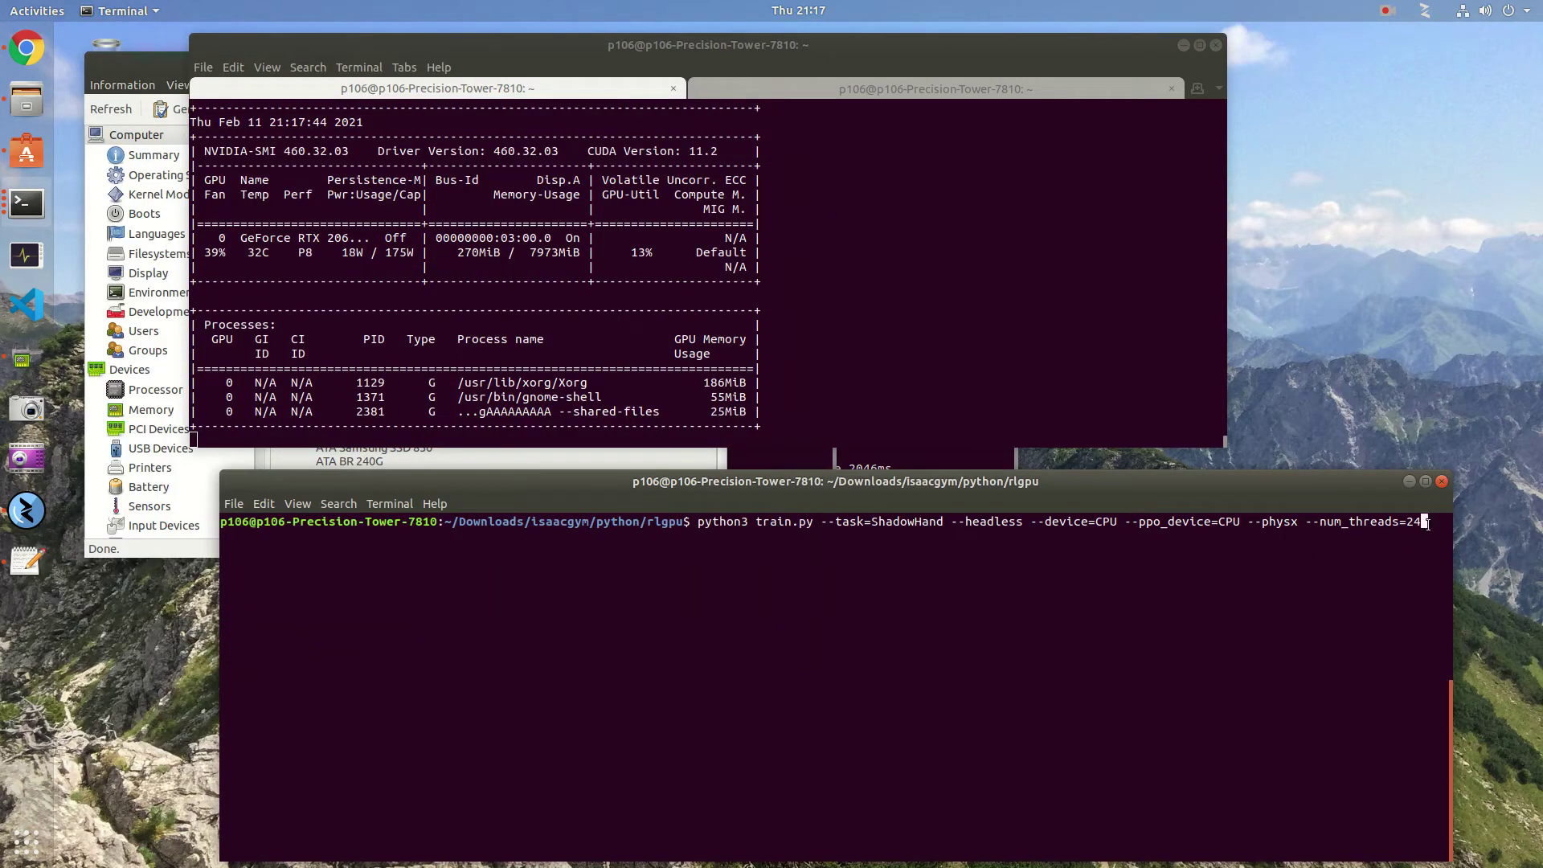
pyautogui.press('Return')
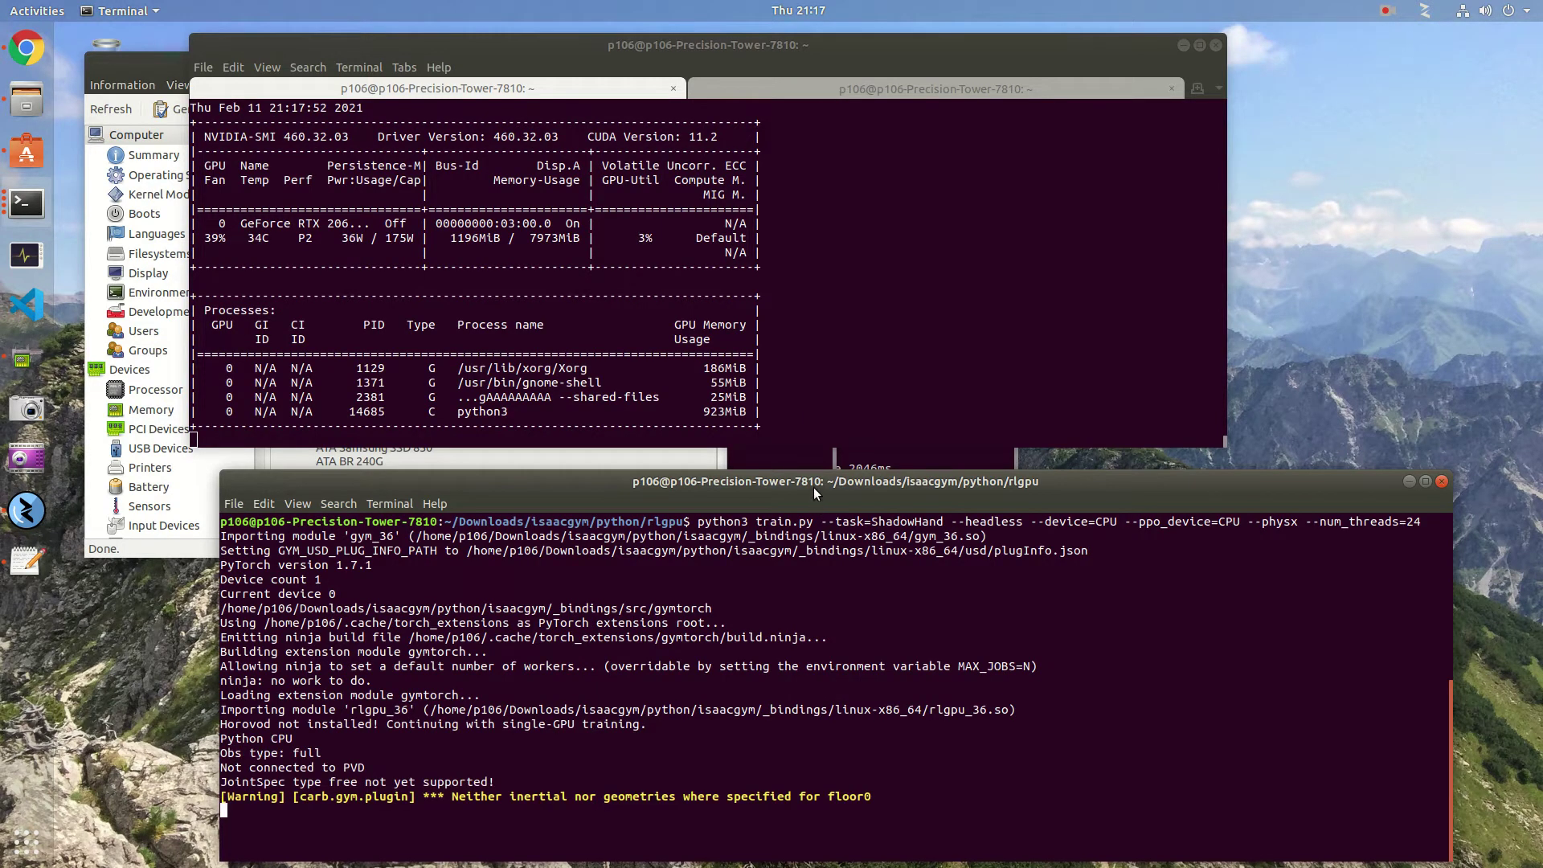
# Monitor CPU training through the nvidia-smi window and the htop tab
pyautogui.moveTo(813, 487); pyautogui.dragTo(813, 391)
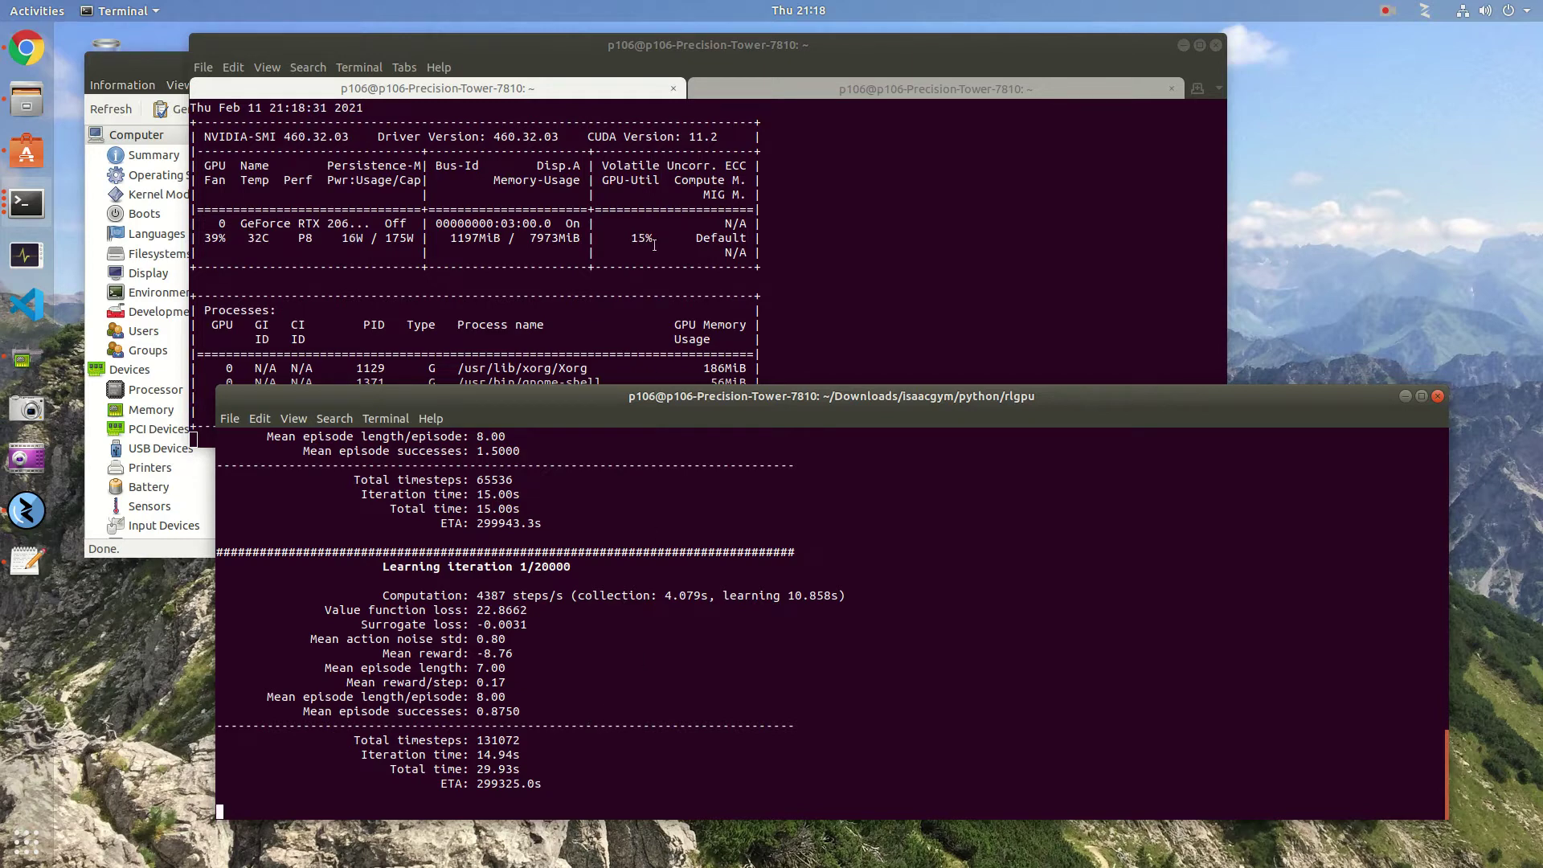
pyautogui.click(529, 249)
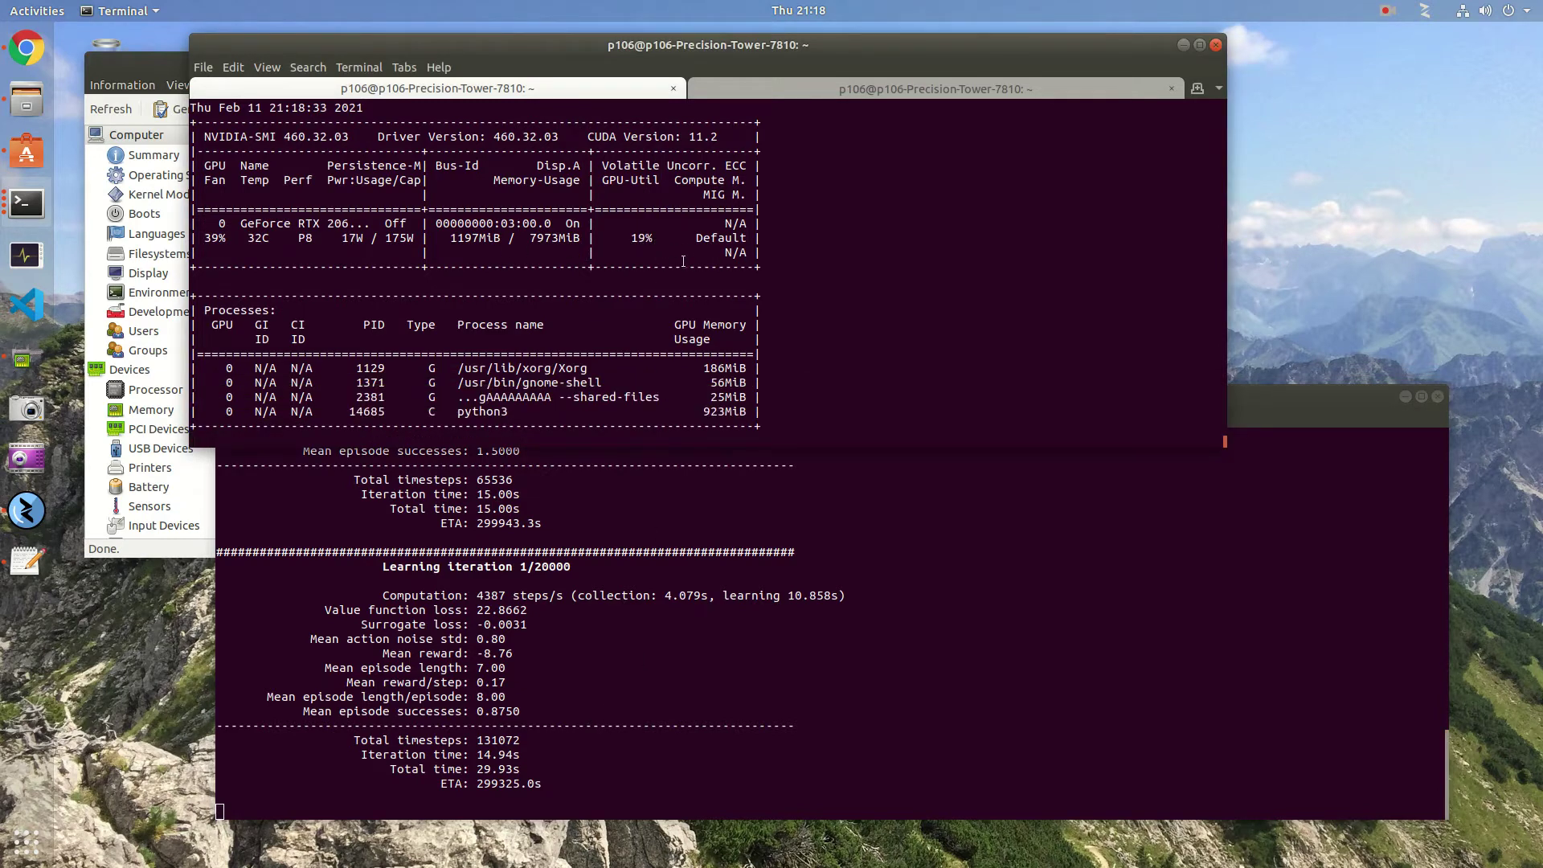
pyautogui.click(913, 88)
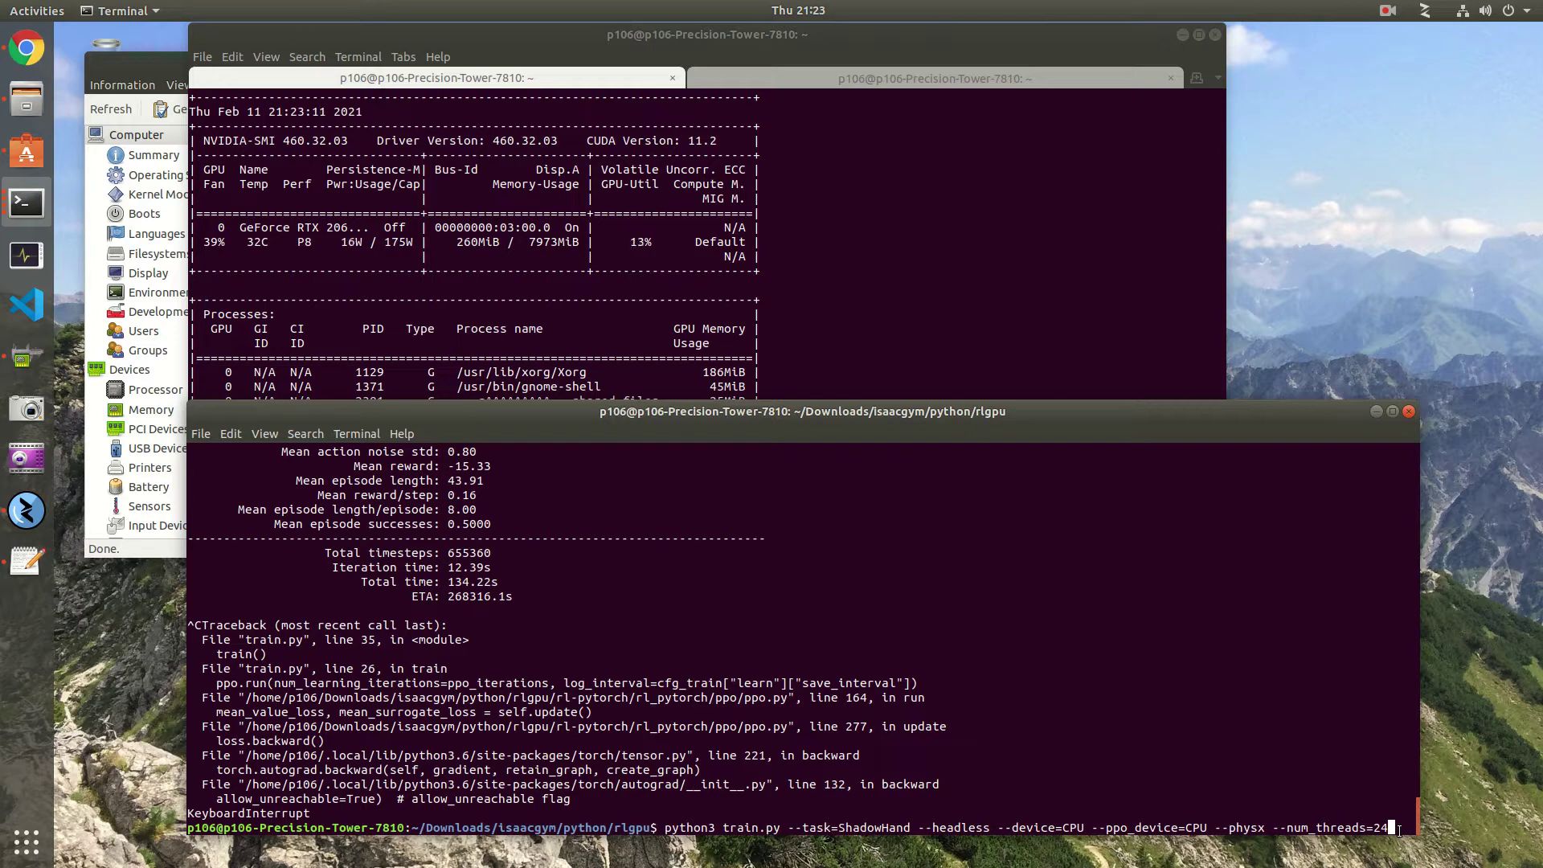
# Remove the --device, --ppo_device, --physx and --num_threads options and run training on the GPU
pyautogui.press('BackSpace')
pyautogui.press('BackSpace')
pyautogui.press('BackSpace')
pyautogui.press('BackSpace')
pyautogui.press('BackSpace')
pyautogui.press('BackSpace')
pyautogui.press('BackSpace')
pyautogui.press('BackSpace')
pyautogui.press('BackSpace')
pyautogui.press('BackSpace')
pyautogui.press('BackSpace')
pyautogui.press('BackSpace')
pyautogui.press('BackSpace')
pyautogui.press('BackSpace')
pyautogui.press('BackSpace')
pyautogui.press('BackSpace')
pyautogui.press('BackSpace')
pyautogui.press('BackSpace')
pyautogui.press('BackSpace')
pyautogui.press('BackSpace')
pyautogui.press('BackSpace')
pyautogui.press('BackSpace')
pyautogui.press('BackSpace')
pyautogui.press('BackSpace')
pyautogui.press('BackSpace')
pyautogui.press('BackSpace')
pyautogui.press('BackSpace')
pyautogui.press('BackSpace')
pyautogui.press('BackSpace')
pyautogui.press('BackSpace')
pyautogui.press('BackSpace')
pyautogui.press('BackSpace')
pyautogui.press('BackSpace')
pyautogui.press('BackSpace')
pyautogui.press('BackSpace')
pyautogui.press('BackSpace')
pyautogui.press('BackSpace')
pyautogui.press('BackSpace')
pyautogui.press('BackSpace')
pyautogui.press('BackSpace')
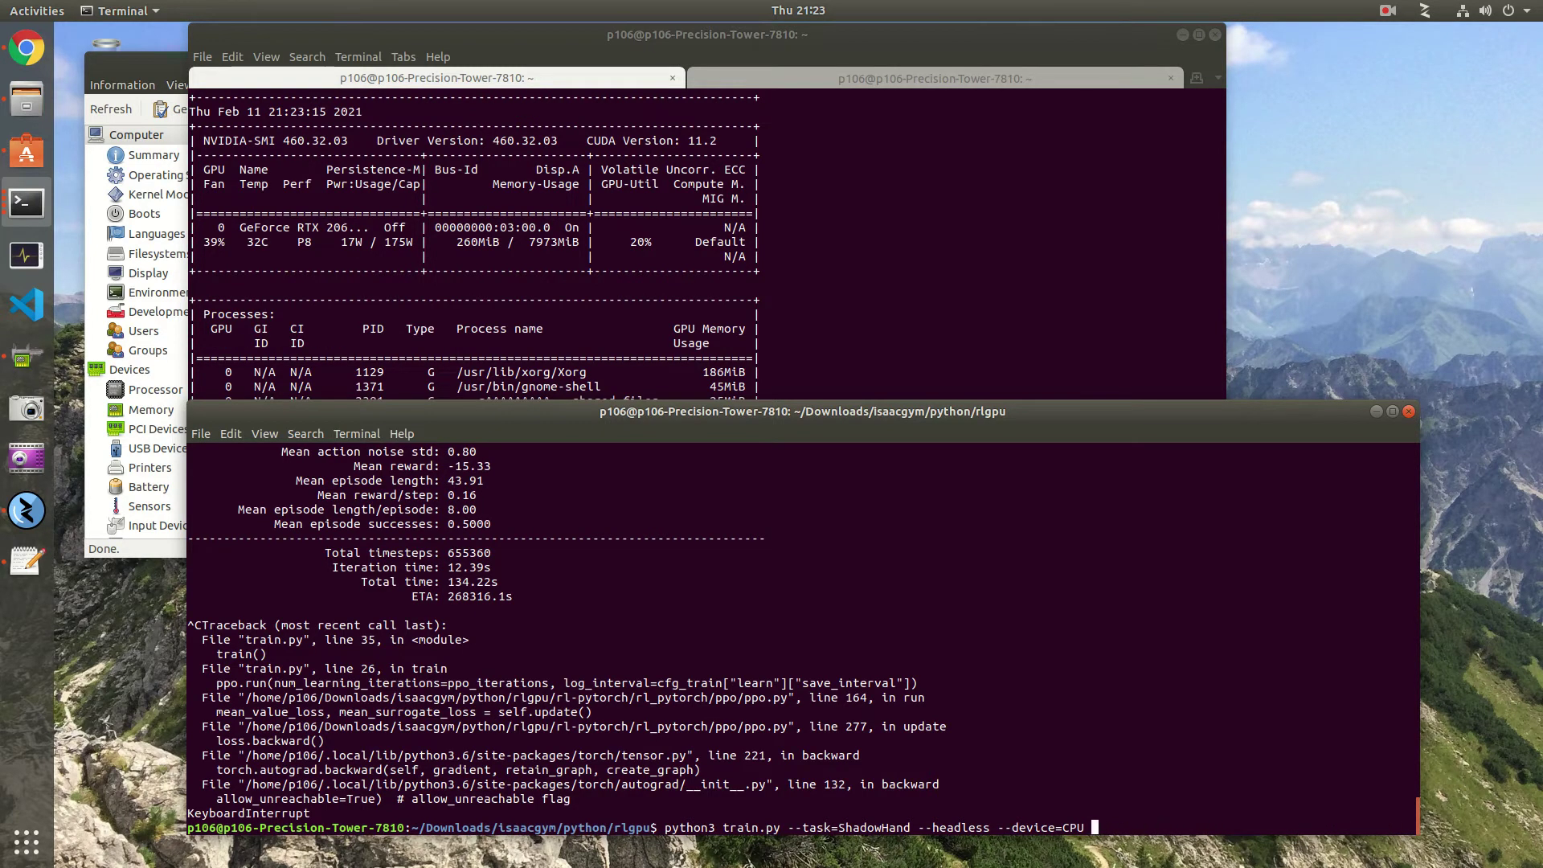
pyautogui.press('BackSpace')
pyautogui.press('BackSpace')
pyautogui.press('BackSpace')
pyautogui.press('Return')
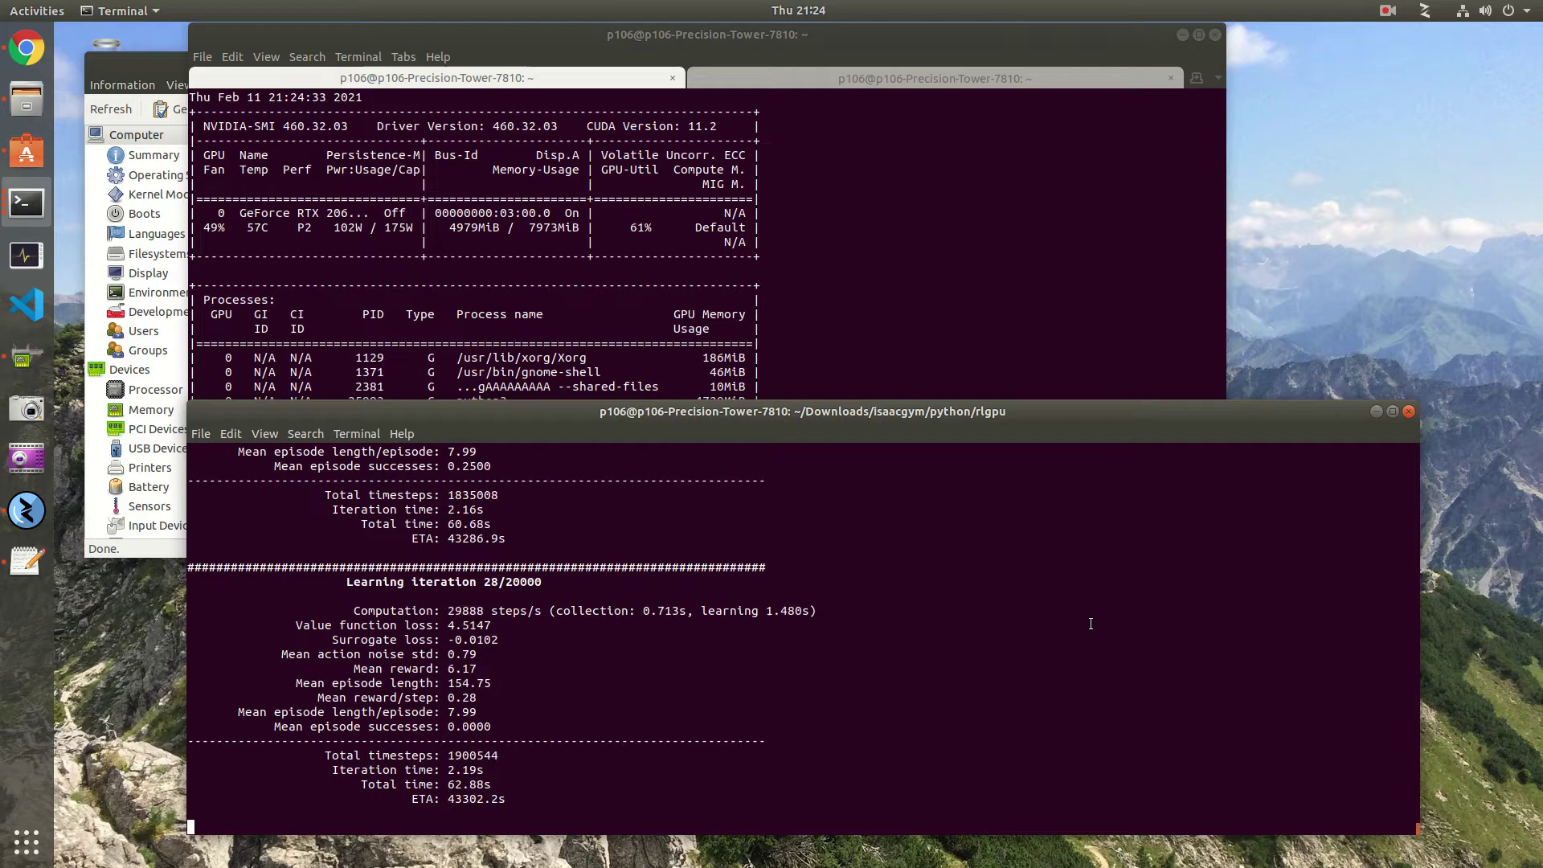
# Stop the headless run, drop --headless from the recalled command, and relaunch
pyautogui.hotkey('ctrl', 'c')
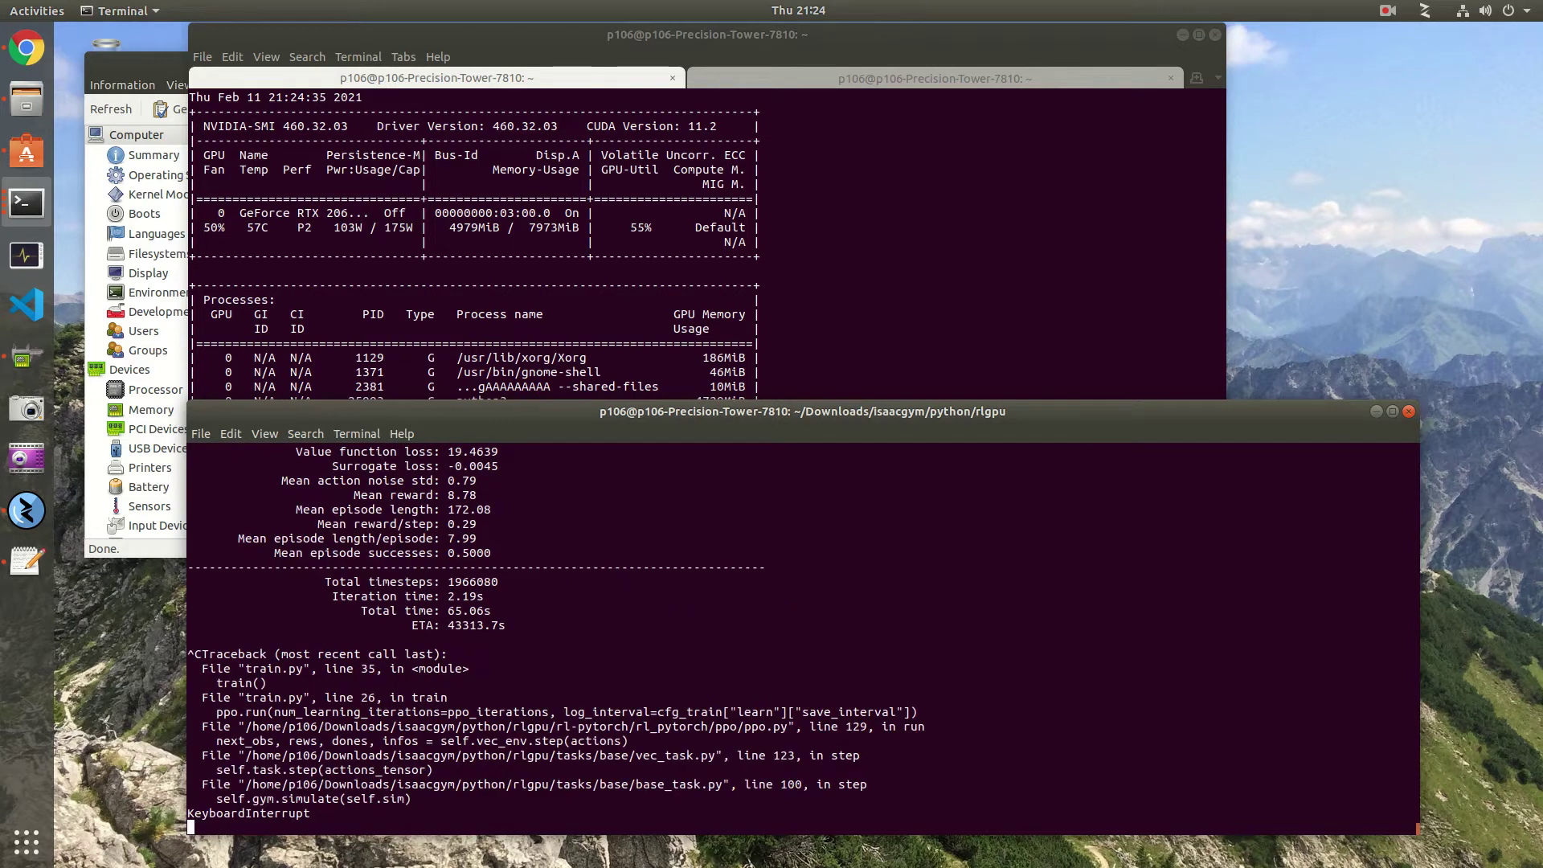
pyautogui.press('Up')
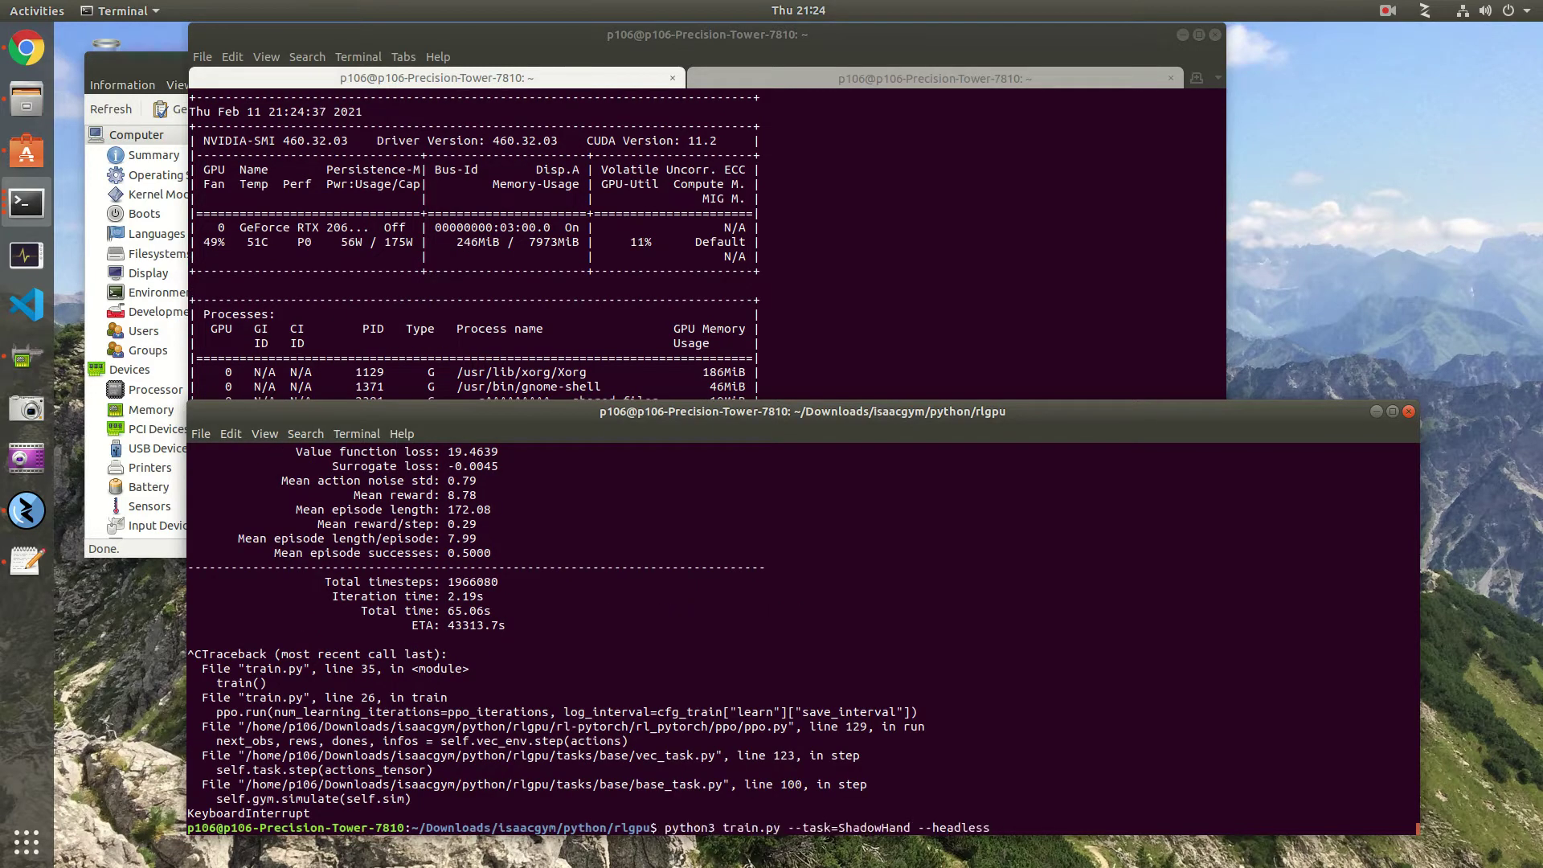
pyautogui.press('BackSpace')
pyautogui.press('BackSpace')
pyautogui.press('BackSpace')
pyautogui.press('BackSpace')
pyautogui.press('BackSpace')
pyautogui.press('BackSpace')
pyautogui.press('BackSpace')
pyautogui.press('BackSpace')
pyautogui.press('BackSpace')
pyautogui.press('BackSpace')
pyautogui.press('BackSpace')
pyautogui.press('Return')
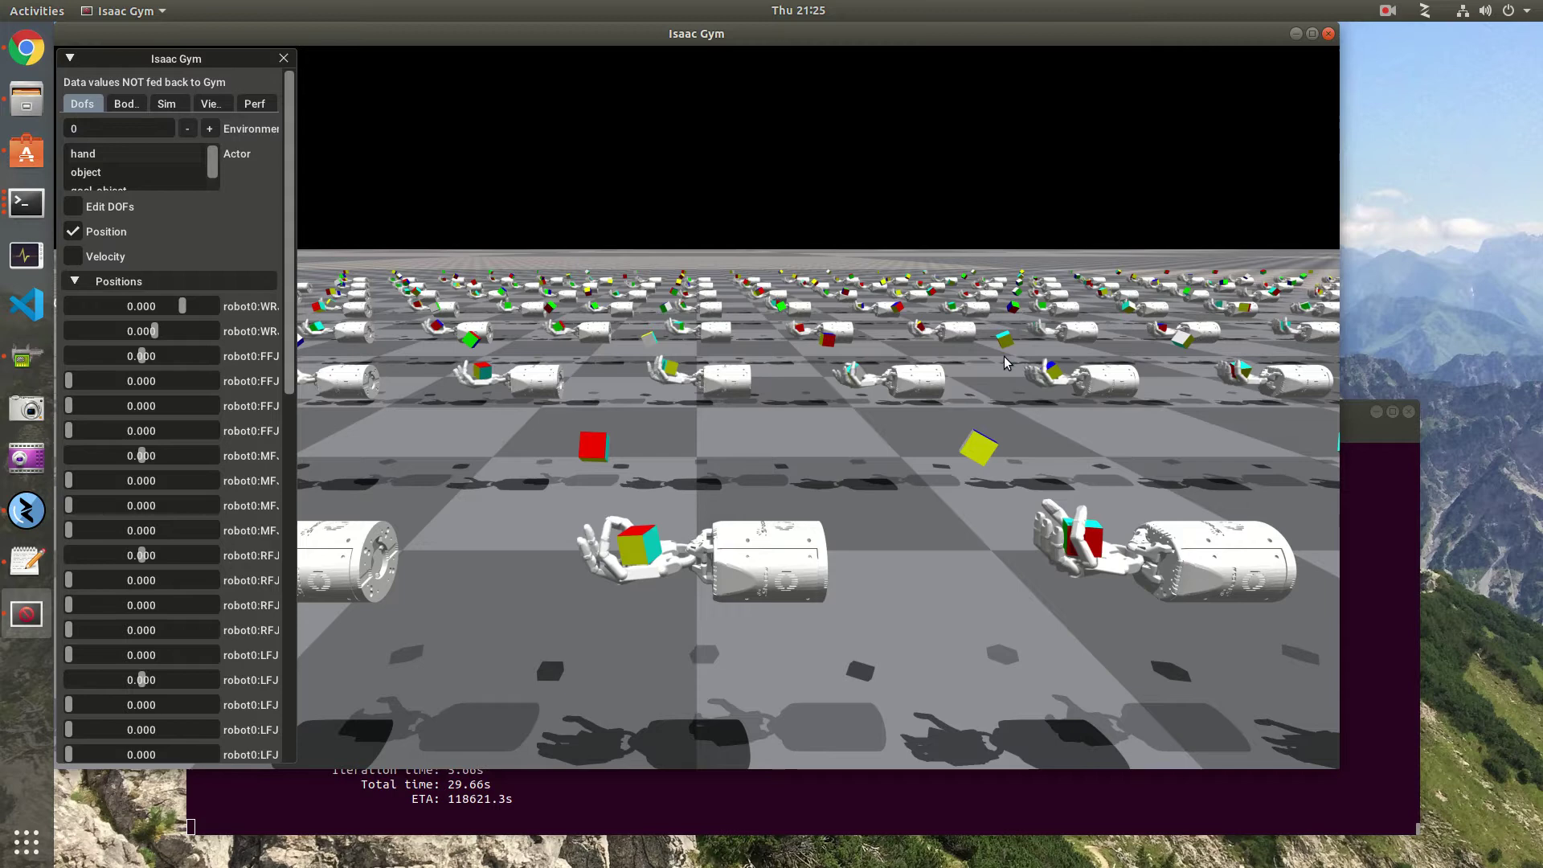
# Orbit and zoom out the viewer camera across the rows of cube-reorienting ShadowHand environments
pyautogui.moveTo(859, 293); pyautogui.dragTo(1127, 459)
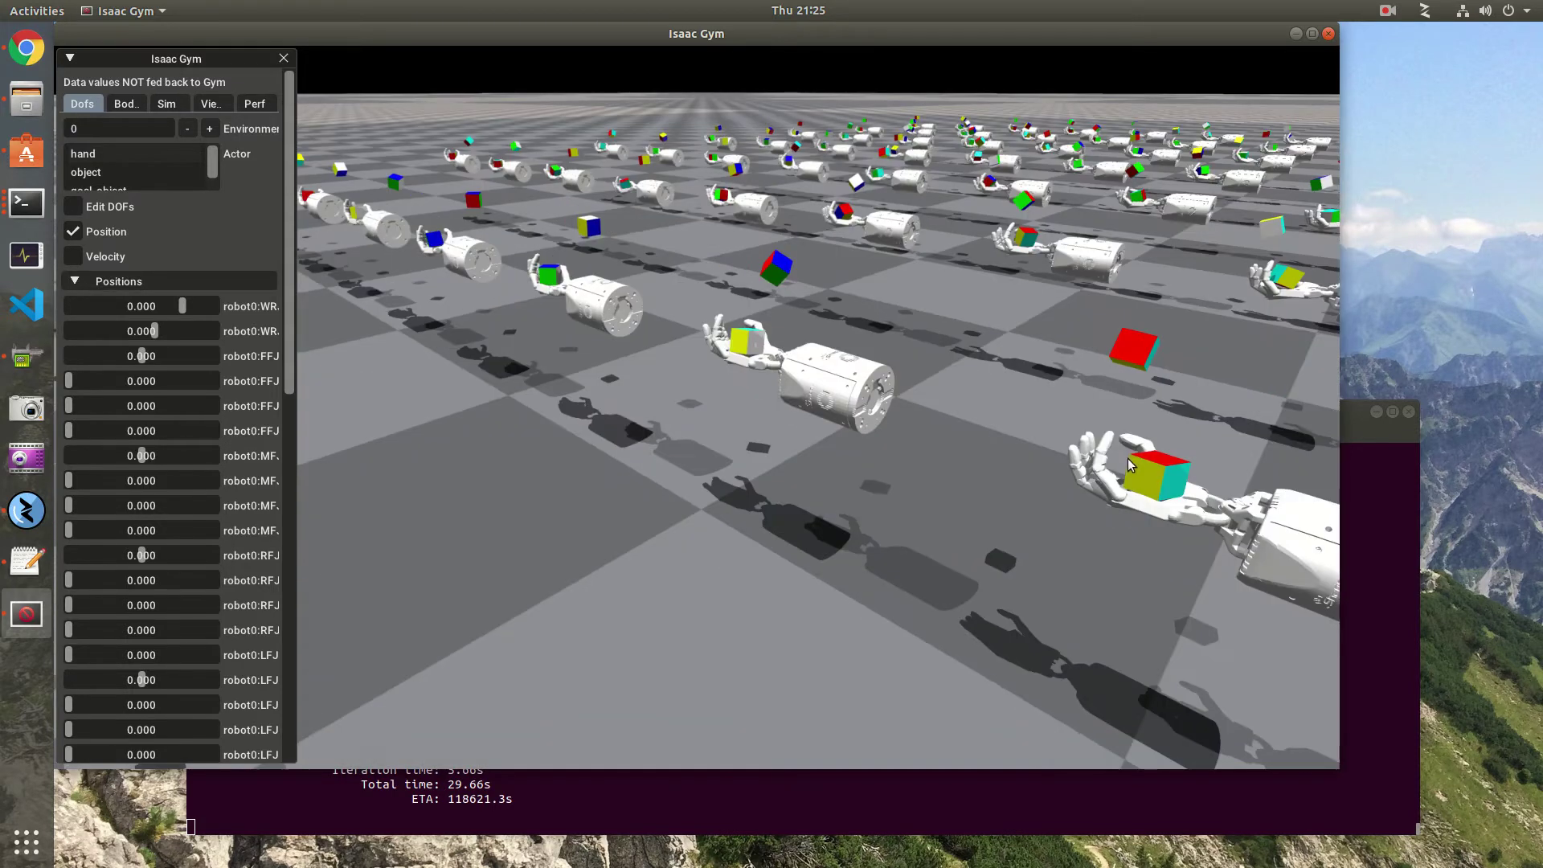
pyautogui.moveTo(1169, 402); pyautogui.dragTo(969, 423)
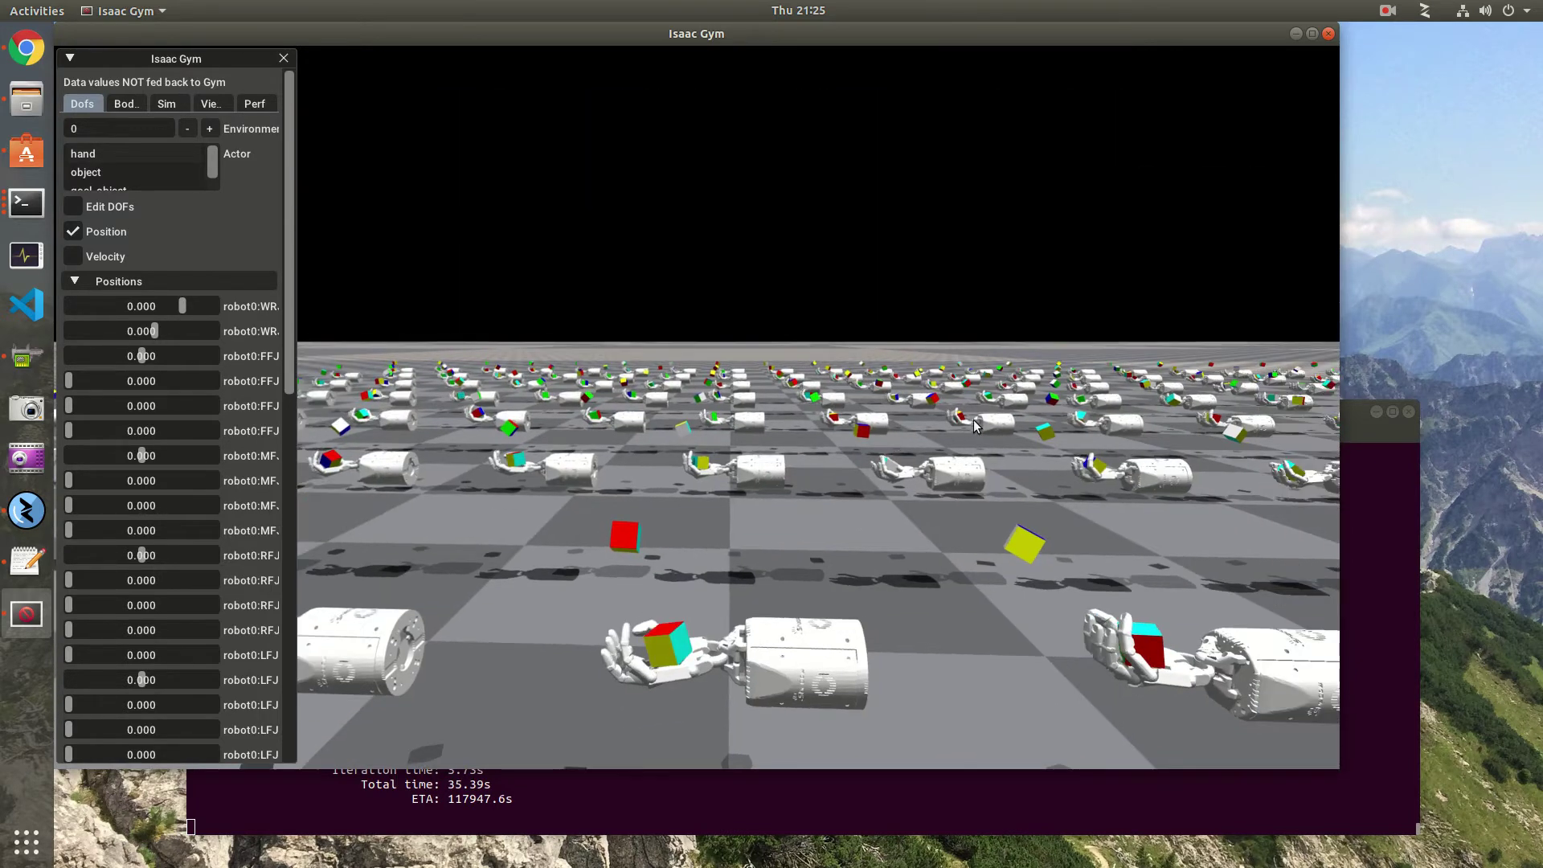
pyautogui.scroll(-5, 1083, 411)
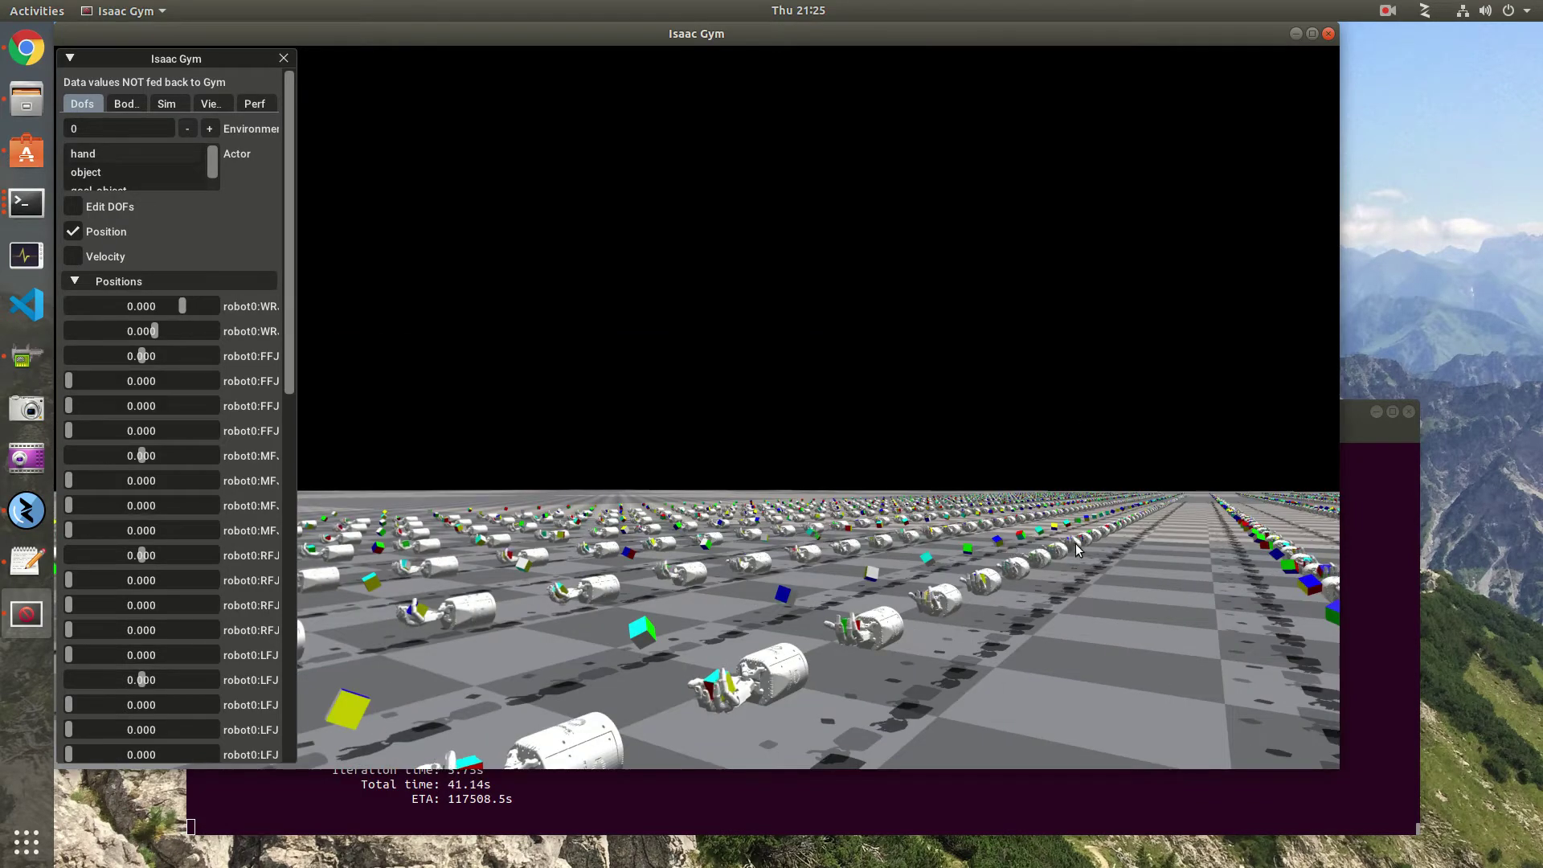
pyautogui.moveTo(1084, 411); pyautogui.dragTo(1033, 553)
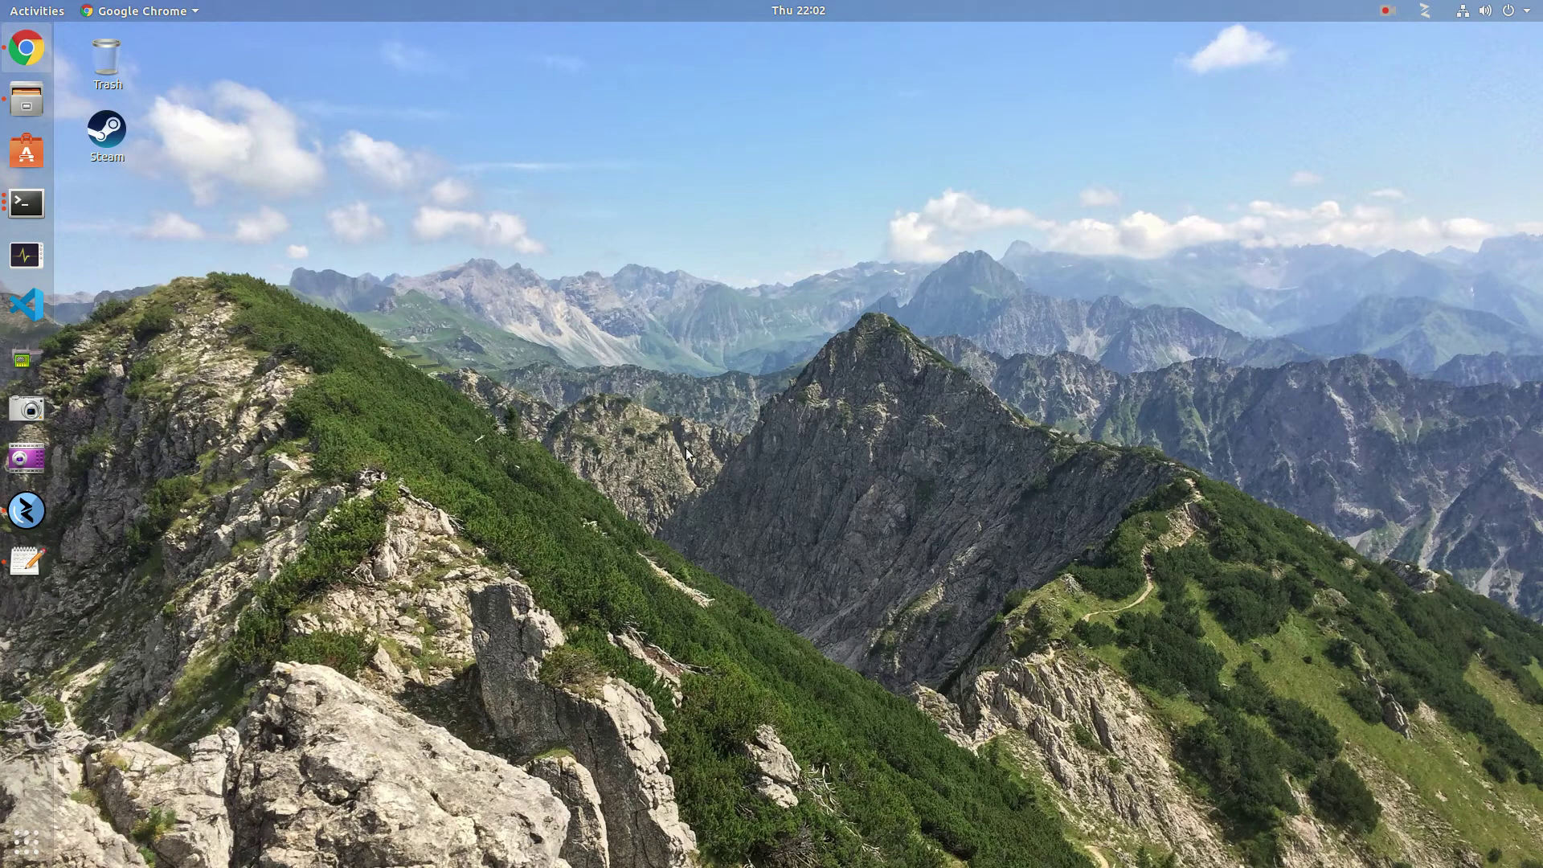
# Raise the Remmina remote session and bring its nvidia-smi terminal above System Information
pyautogui.click(27, 510)
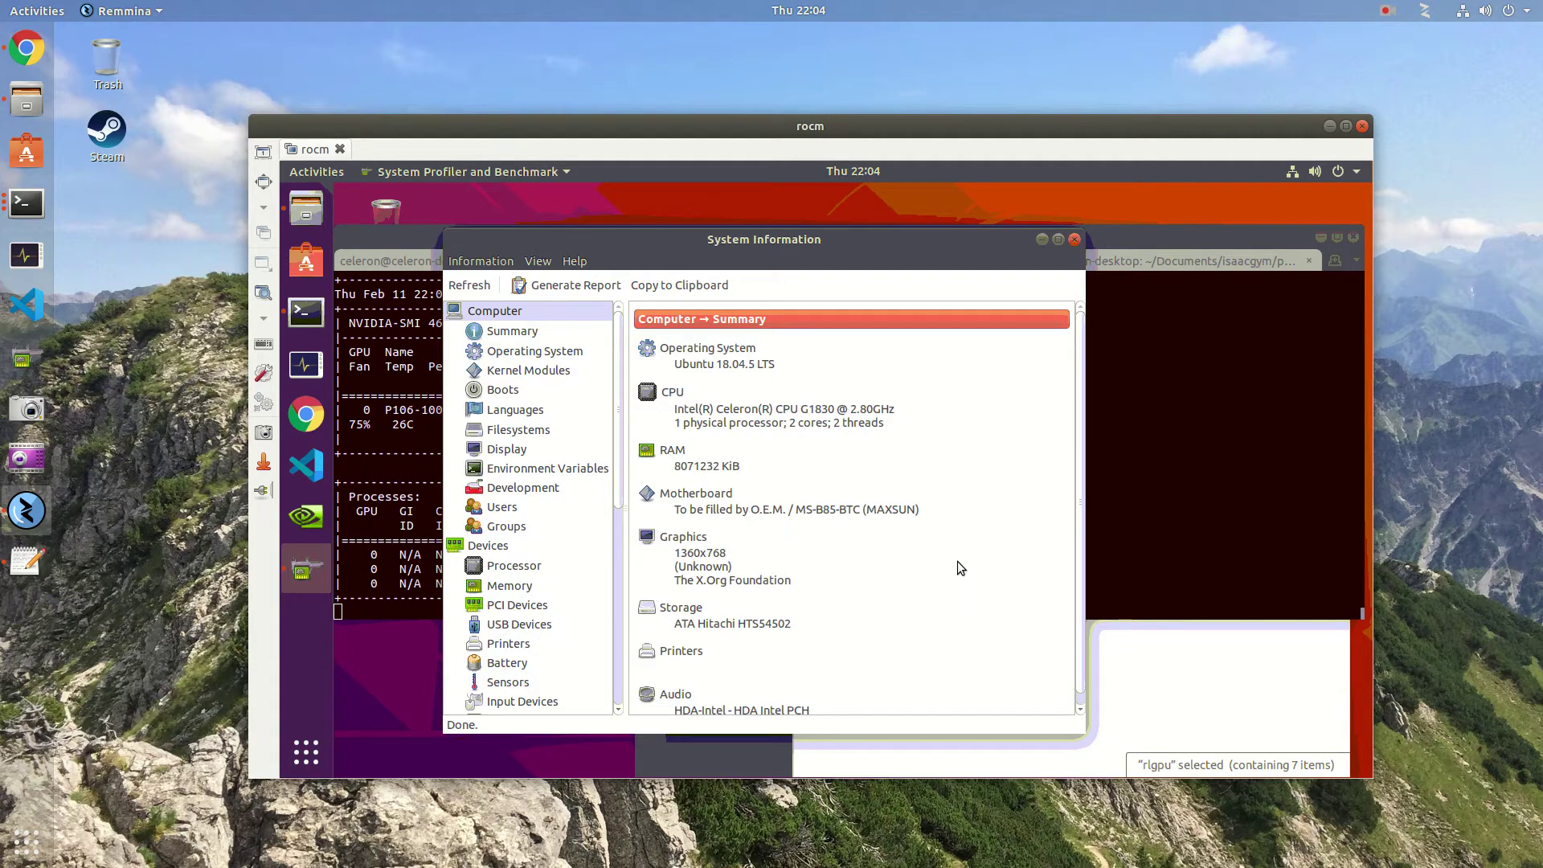
pyautogui.click(1202, 452)
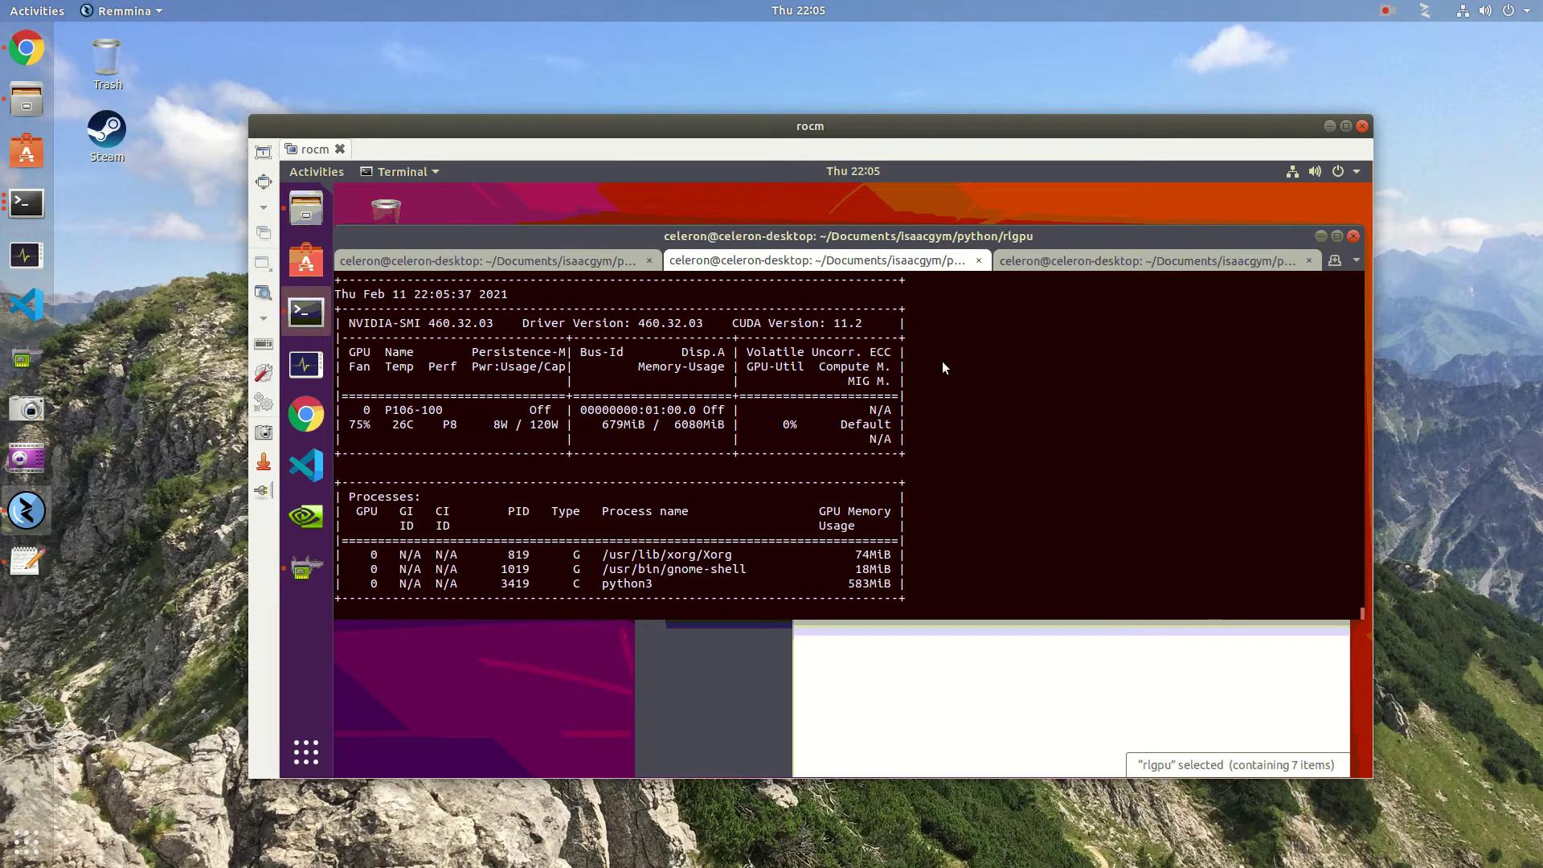
# Compare the CPU training log, htop processor load and nvidia-smi GPU usage, ending on iteration 42
pyautogui.click(558, 258)
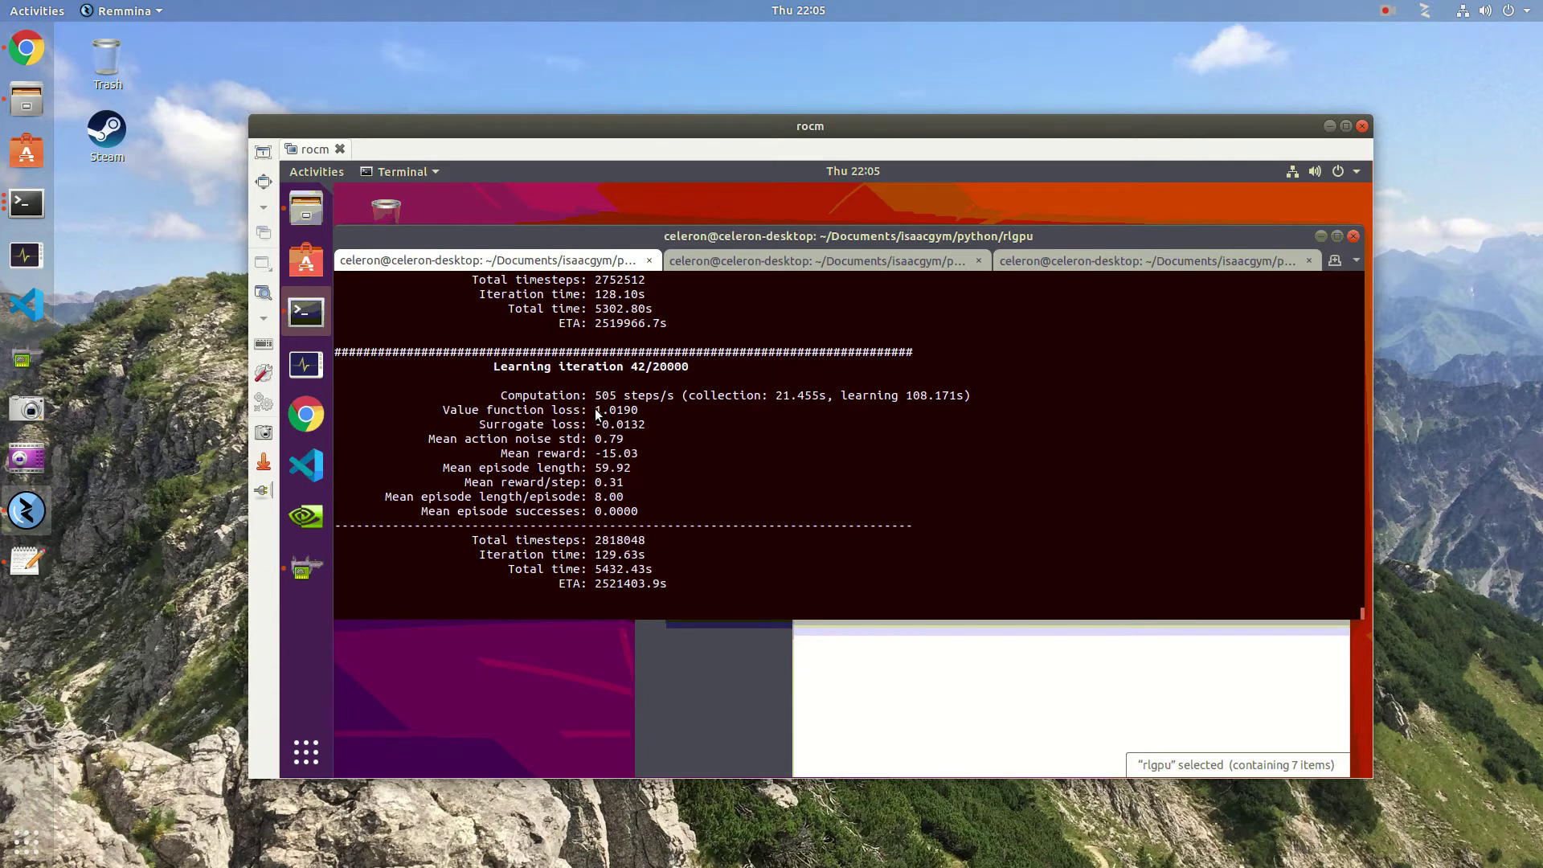
pyautogui.click(1088, 259)
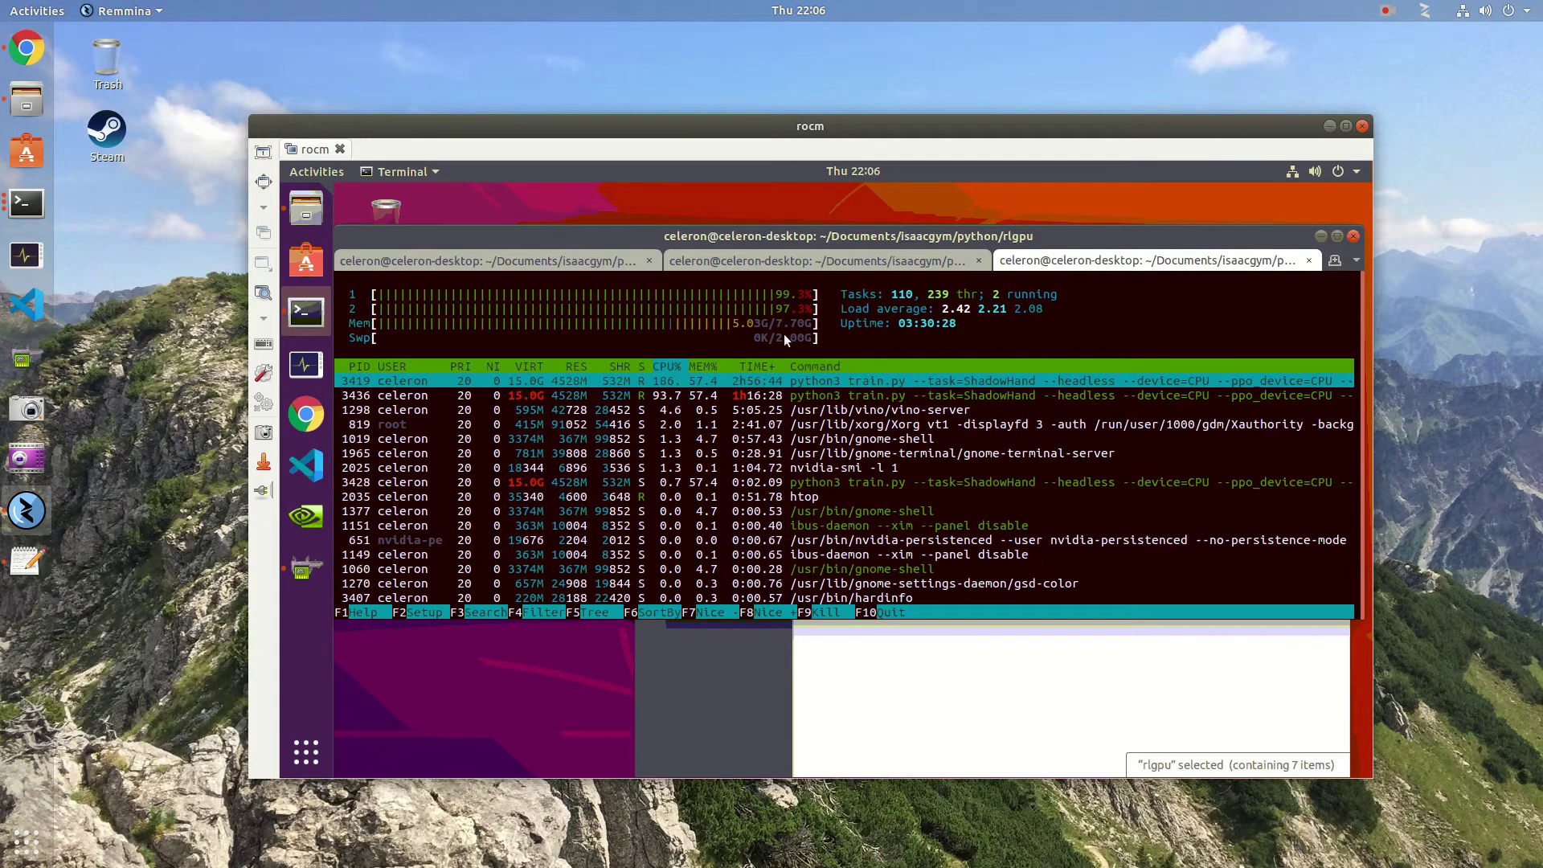
pyautogui.click(526, 256)
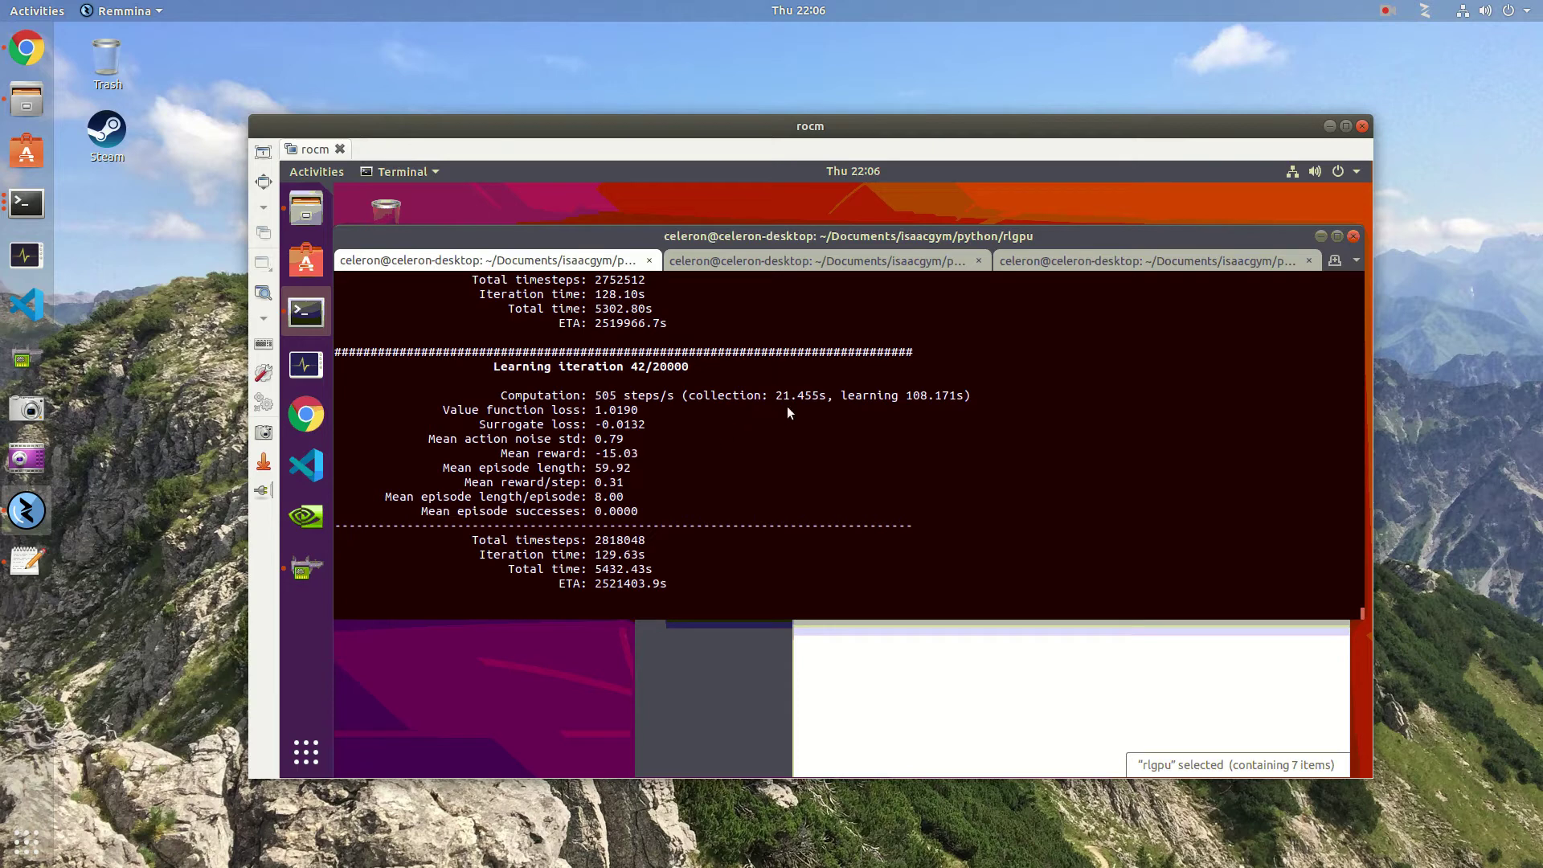
pyautogui.click(989, 270)
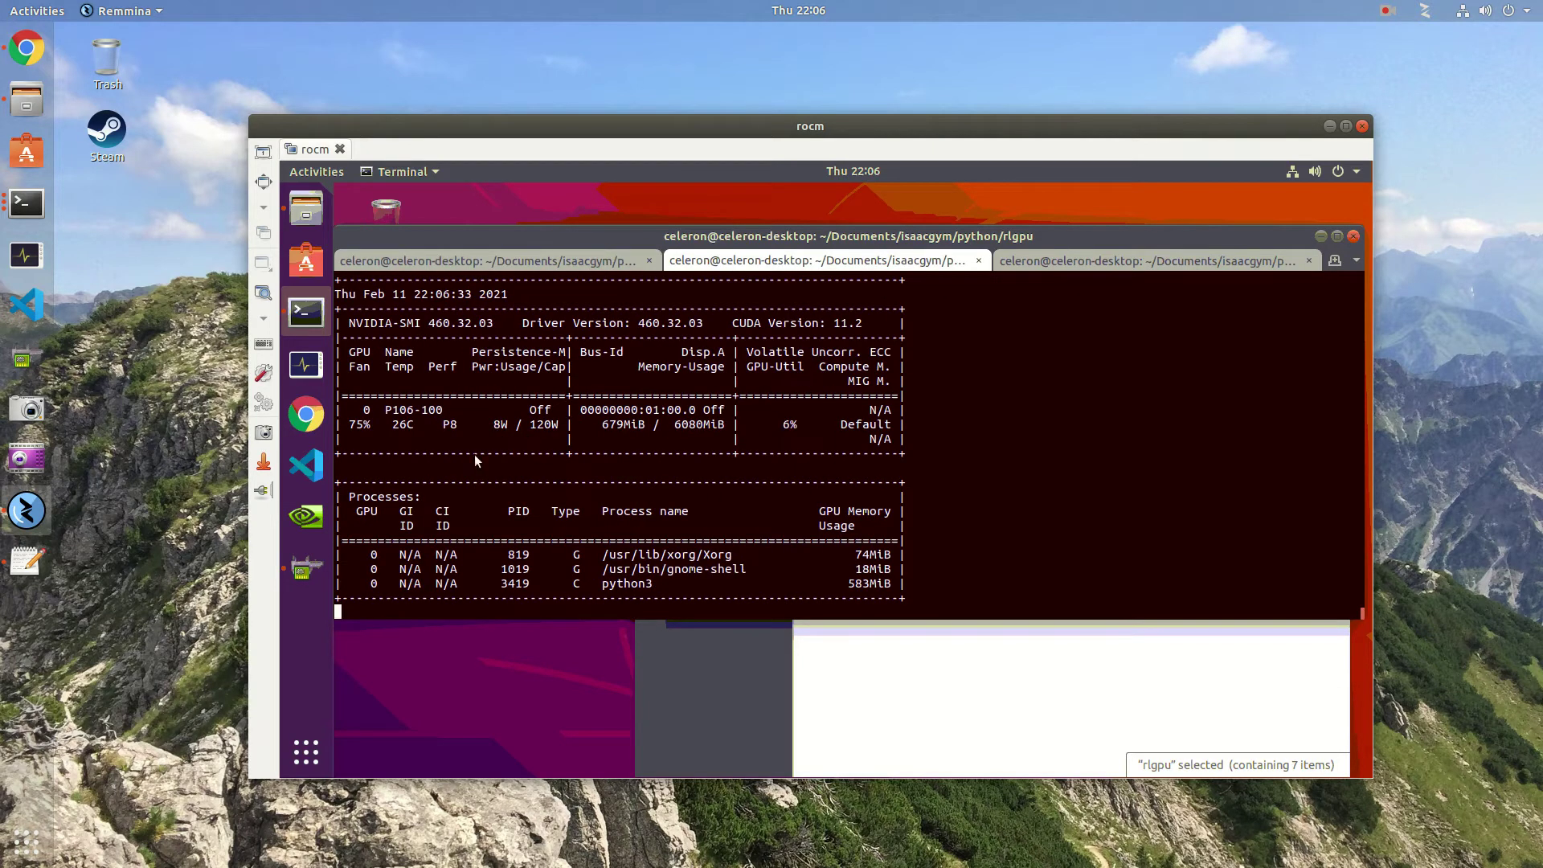
pyautogui.click(582, 259)
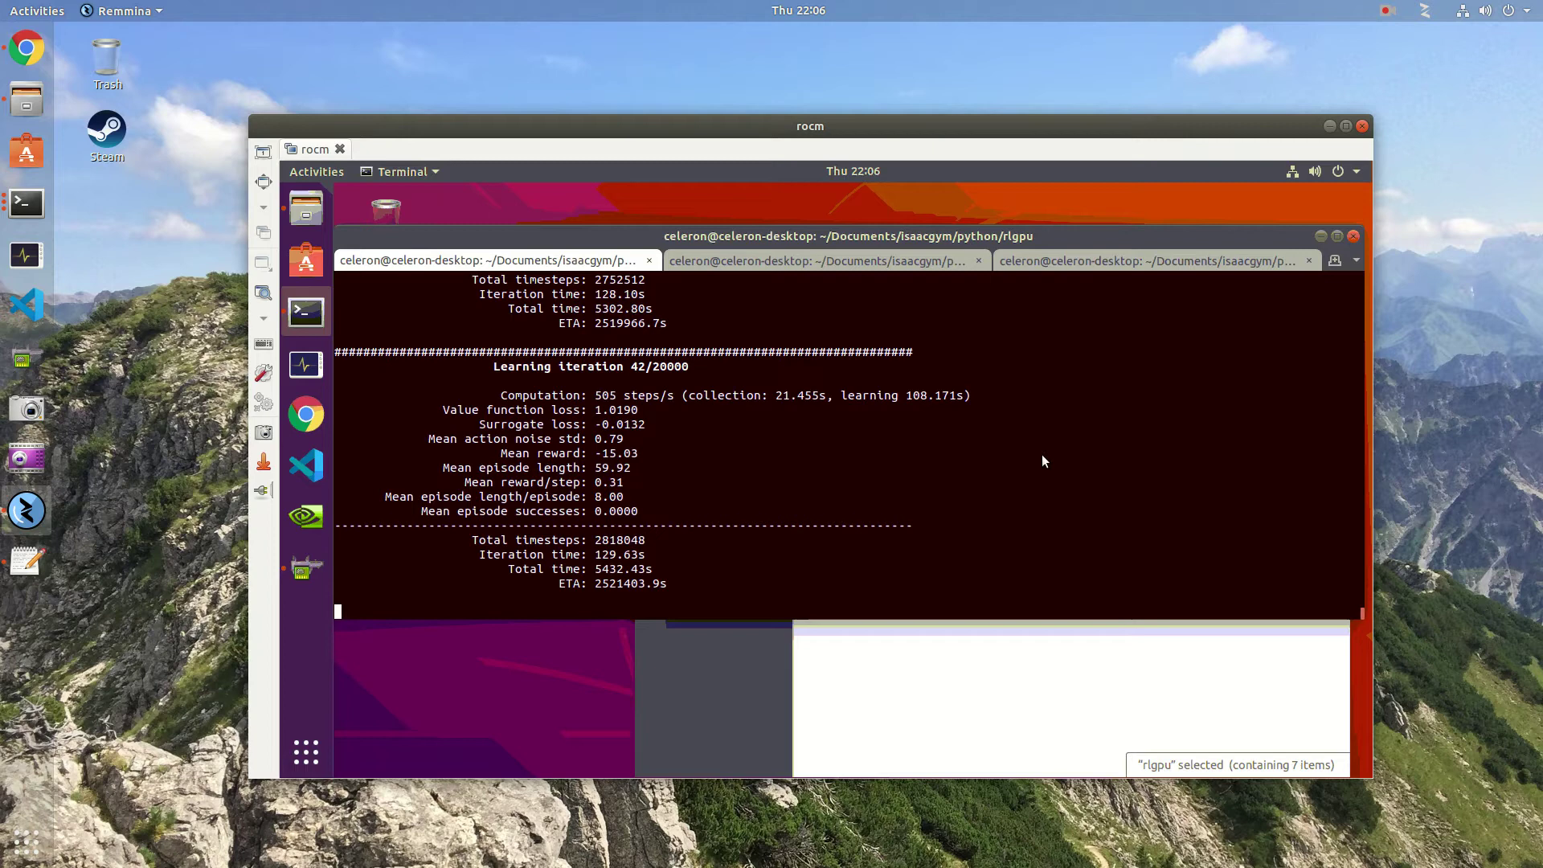
# Stop the CPU training and edit the recalled command to 'python3 train.py --task=ShadowHand --headless'
pyautogui.hotkey('ctrl', 'c')
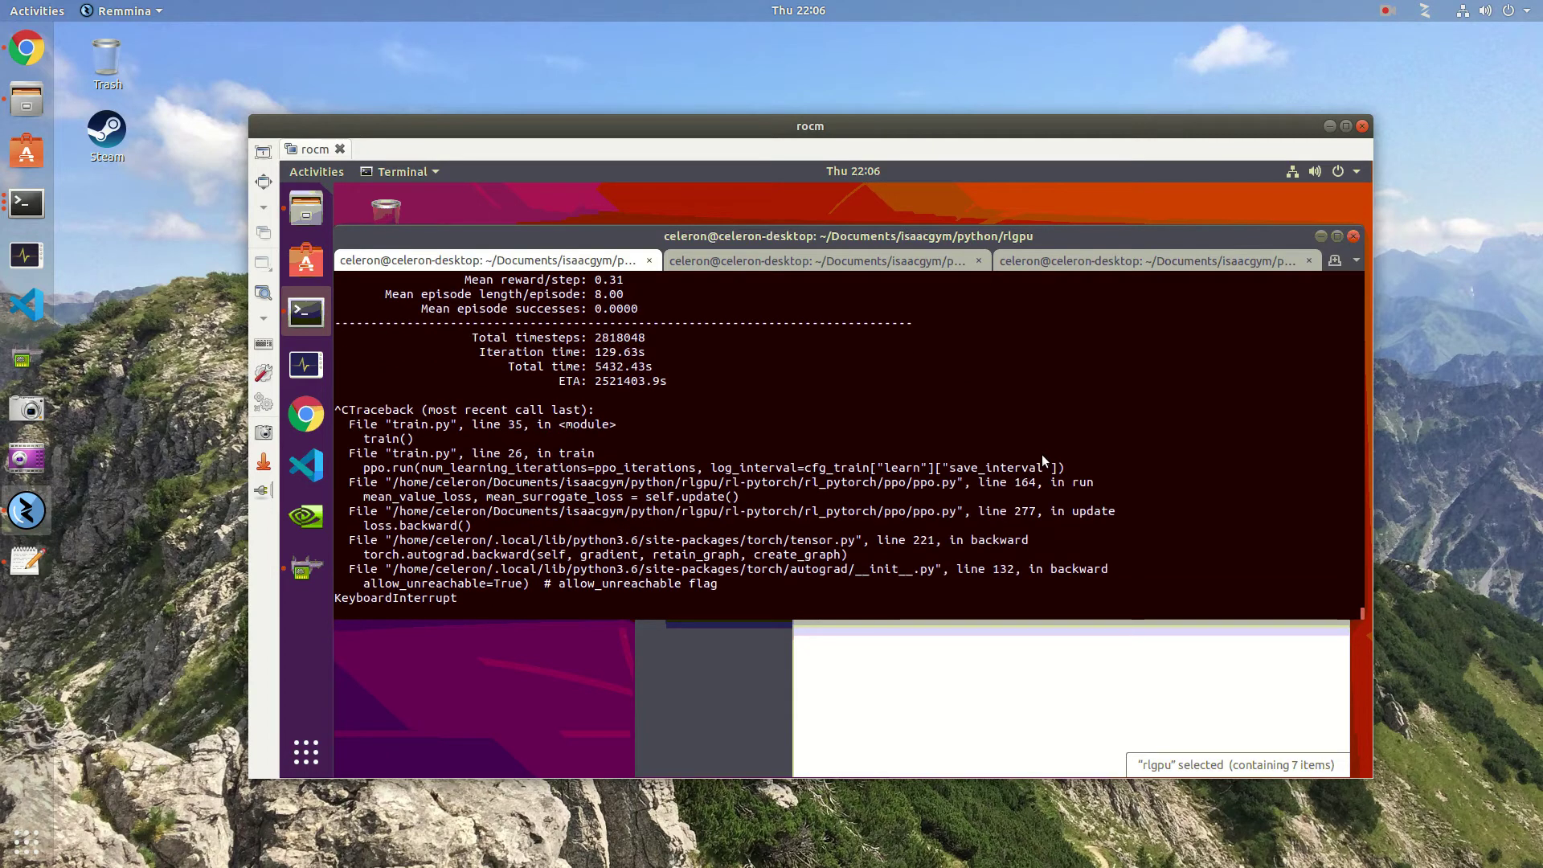
pyautogui.press('Up')
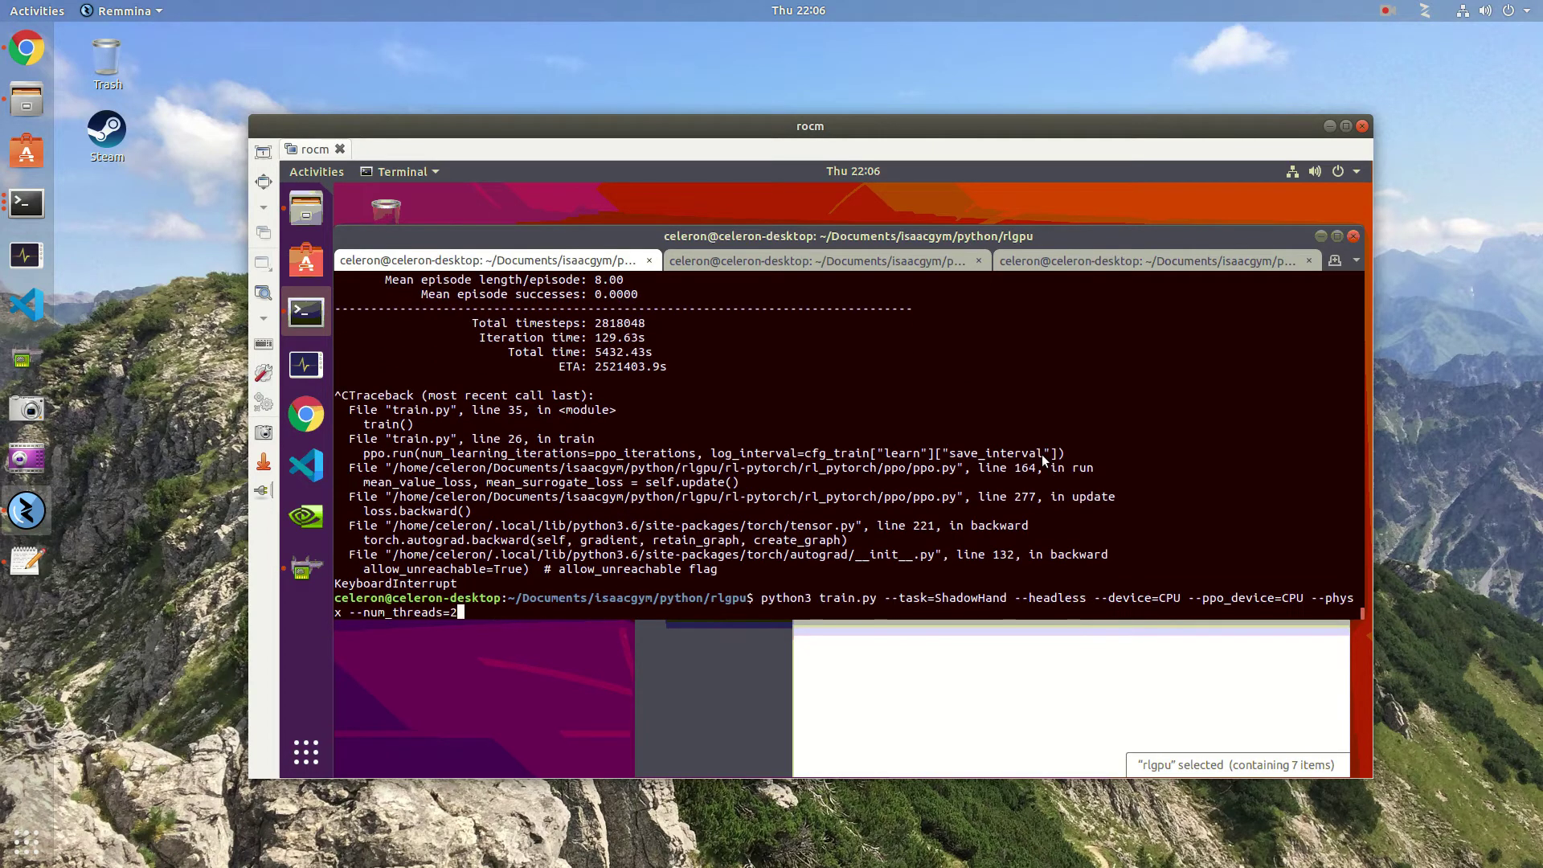
pyautogui.press('BackSpace')
pyautogui.press('BackSpace')
pyautogui.press('BackSpace')
pyautogui.press('BackSpace')
pyautogui.press('BackSpace')
pyautogui.press('BackSpace')
pyautogui.press('BackSpace')
pyautogui.press('BackSpace')
pyautogui.press('BackSpace')
pyautogui.press('BackSpace')
pyautogui.press('BackSpace')
pyautogui.press('BackSpace')
pyautogui.press('BackSpace')
pyautogui.press('BackSpace')
pyautogui.press('BackSpace')
pyautogui.press('BackSpace')
pyautogui.press('BackSpace')
pyautogui.press('BackSpace')
pyautogui.press('BackSpace')
pyautogui.press('BackSpace')
pyautogui.write('--physx')
pyautogui.press('BackSpace')
pyautogui.press('BackSpace')
pyautogui.press('BackSpace')
pyautogui.press('BackSpace')
pyautogui.press('BackSpace')
pyautogui.press('BackSpace')
pyautogui.press('BackSpace')
pyautogui.press('BackSpace')
pyautogui.press('BackSpace')
pyautogui.press('BackSpace')
pyautogui.press('BackSpace')
pyautogui.press('BackSpace')
pyautogui.press('BackSpace')
pyautogui.press('BackSpace')
pyautogui.press('BackSpace')
pyautogui.press('BackSpace')
pyautogui.press('BackSpace')
pyautogui.press('BackSpace')
pyautogui.press('BackSpace')
pyautogui.press('BackSpace')
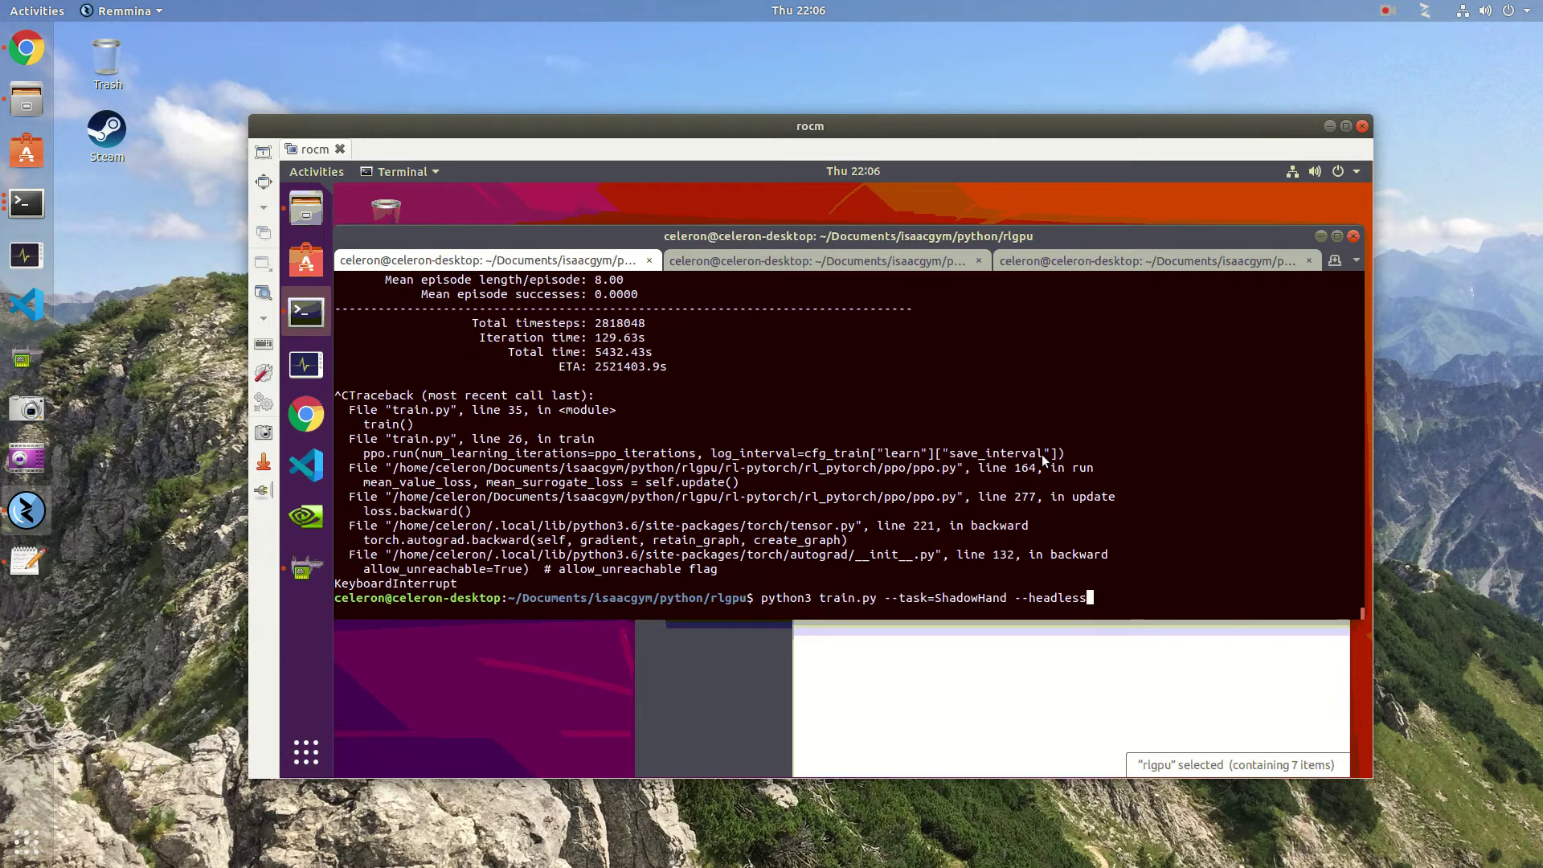
# Run the headless default-GPU training, check processor load in htop, then minimise Remmina
pyautogui.press('Return')
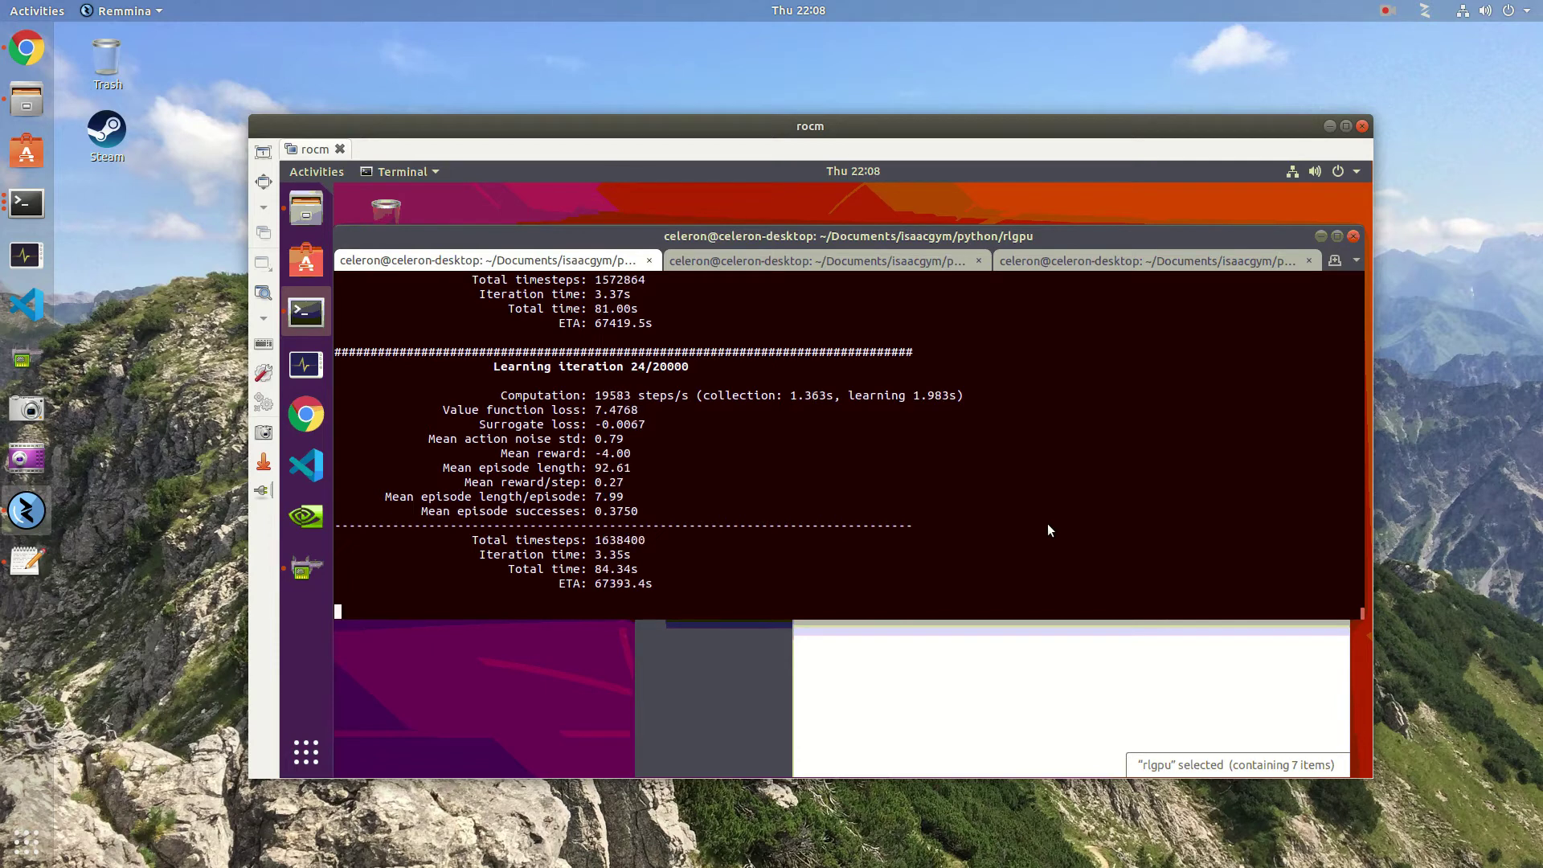
pyautogui.click(1105, 259)
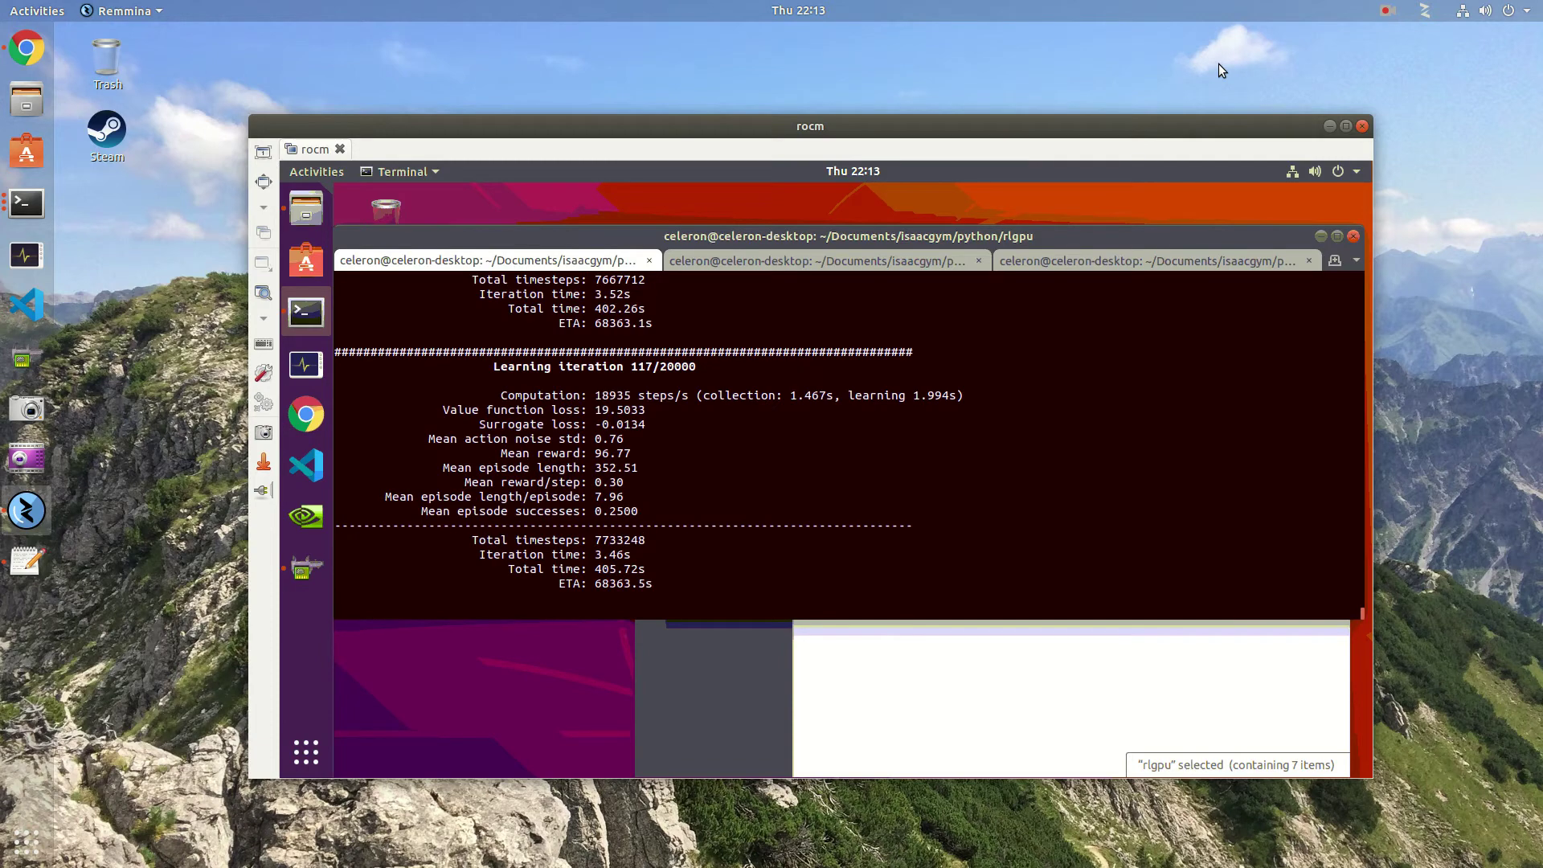
pyautogui.click(1330, 126)
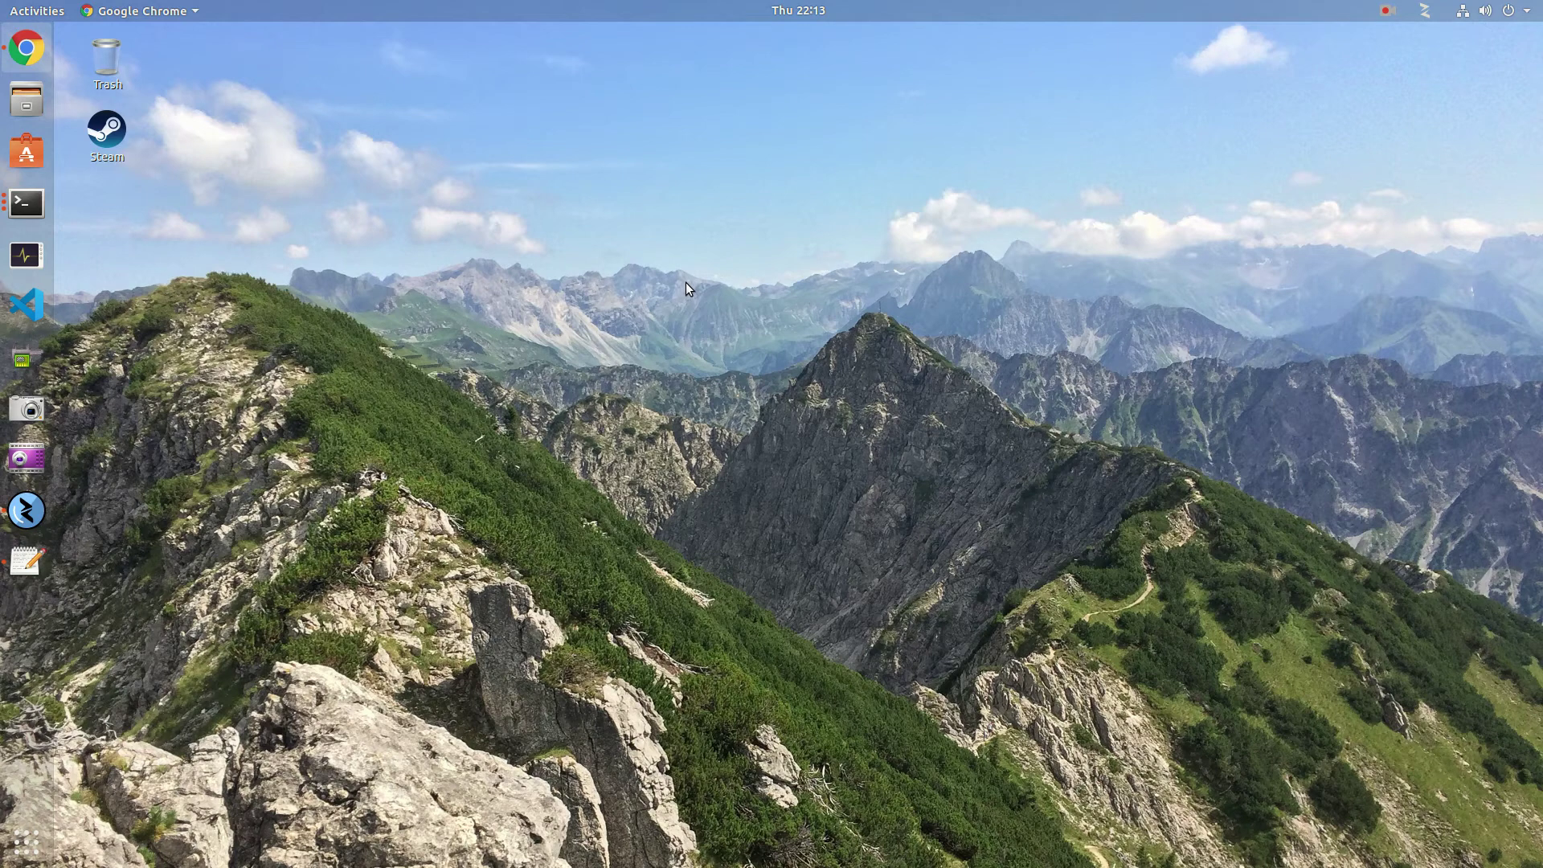
# Bring back shadow_hand.yaml and highlight its 'numEnvs: 8192' line while scrolling the config
pyautogui.click(26, 561)
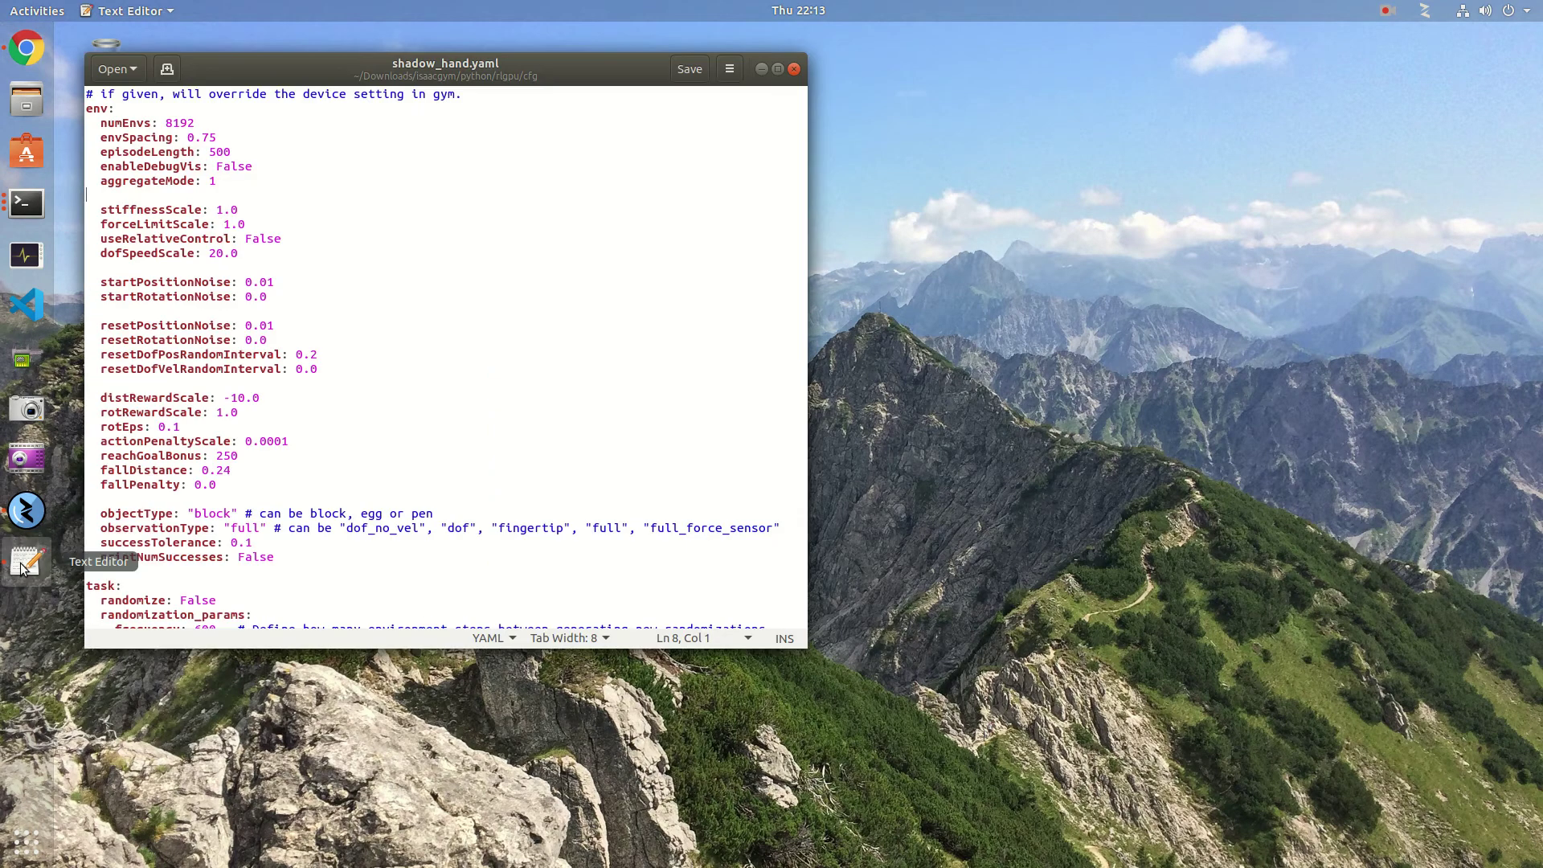
pyautogui.scroll(-10, 612, 279)
pyautogui.scroll(10, 610, 279)
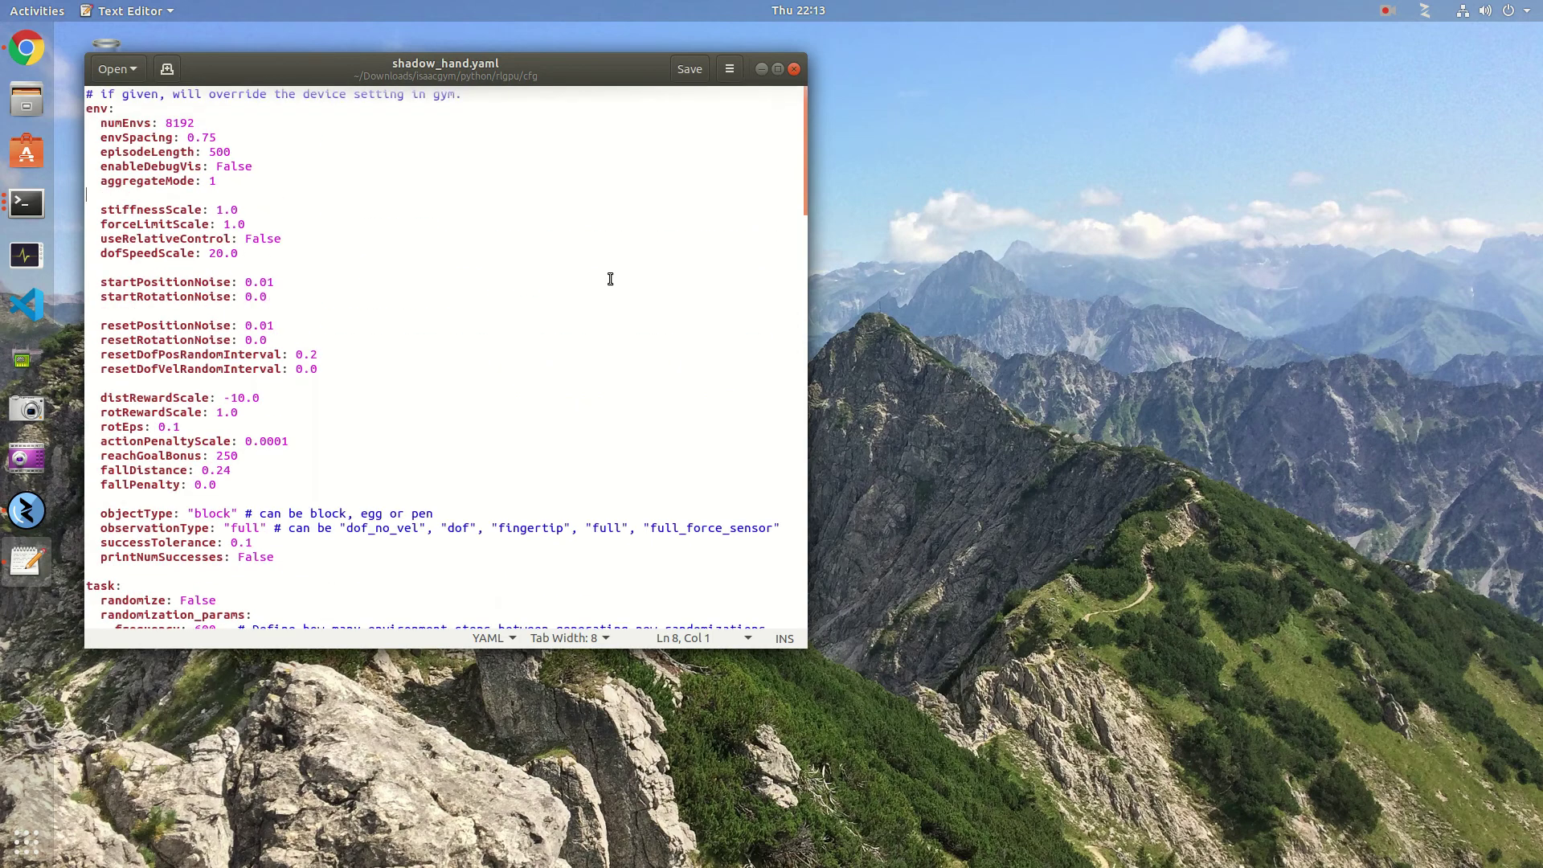
pyautogui.click(200, 124)
pyautogui.moveTo(200, 125); pyautogui.dragTo(98, 126)
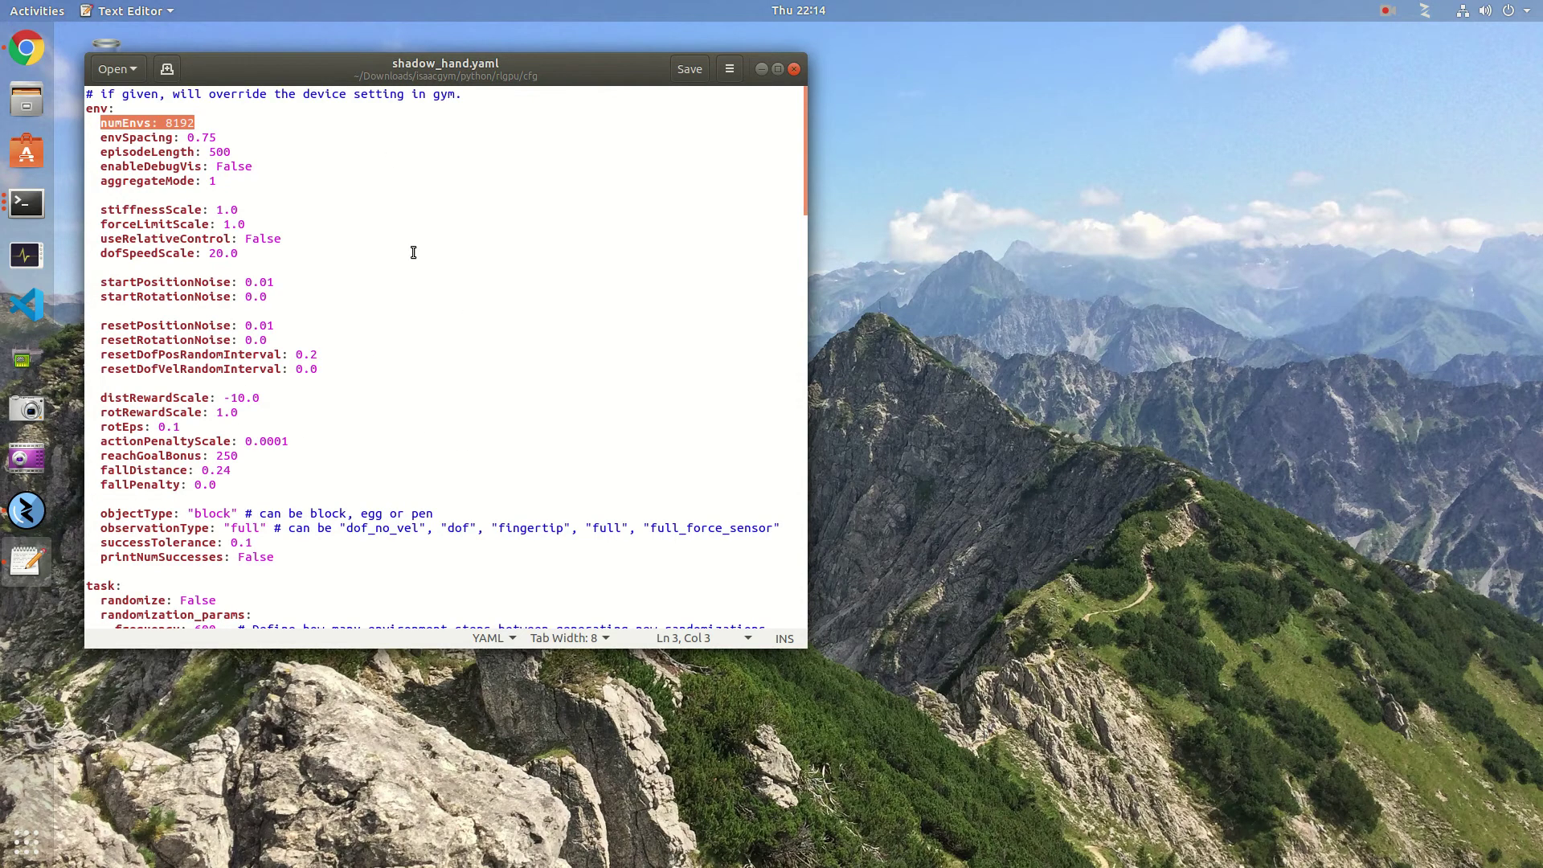
pyautogui.scroll(-15, 413, 248)
pyautogui.scroll(-9, 448, 270)
pyautogui.scroll(20, 447, 271)
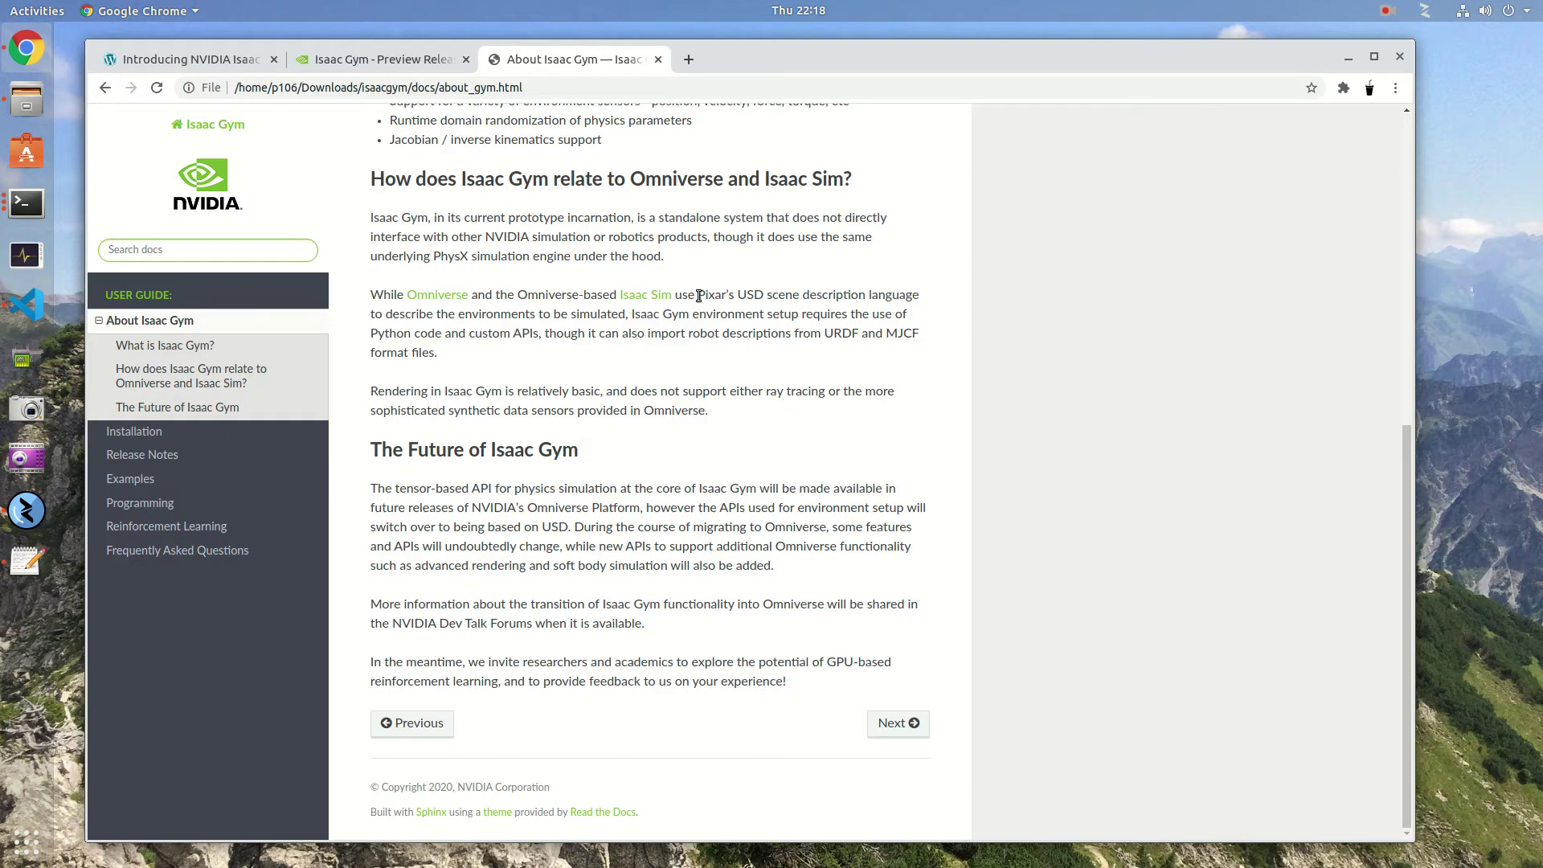
# Highlight 'Pixar's USD scene description language' on the About Isaac Gym page, then minimise Chrome
pyautogui.moveTo(699, 295); pyautogui.dragTo(914, 295)
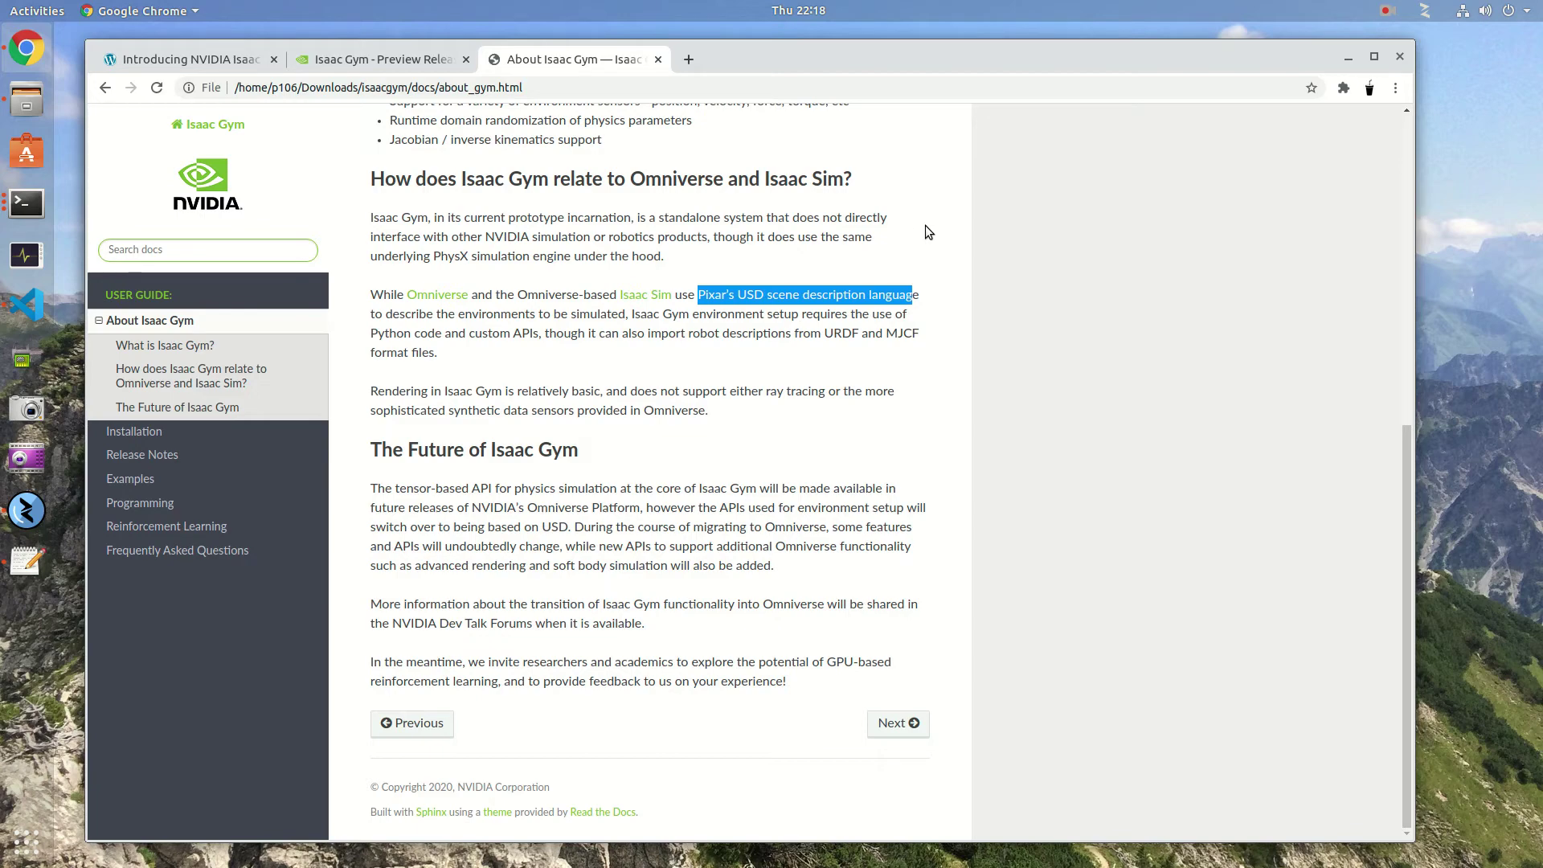
pyautogui.click(1348, 57)
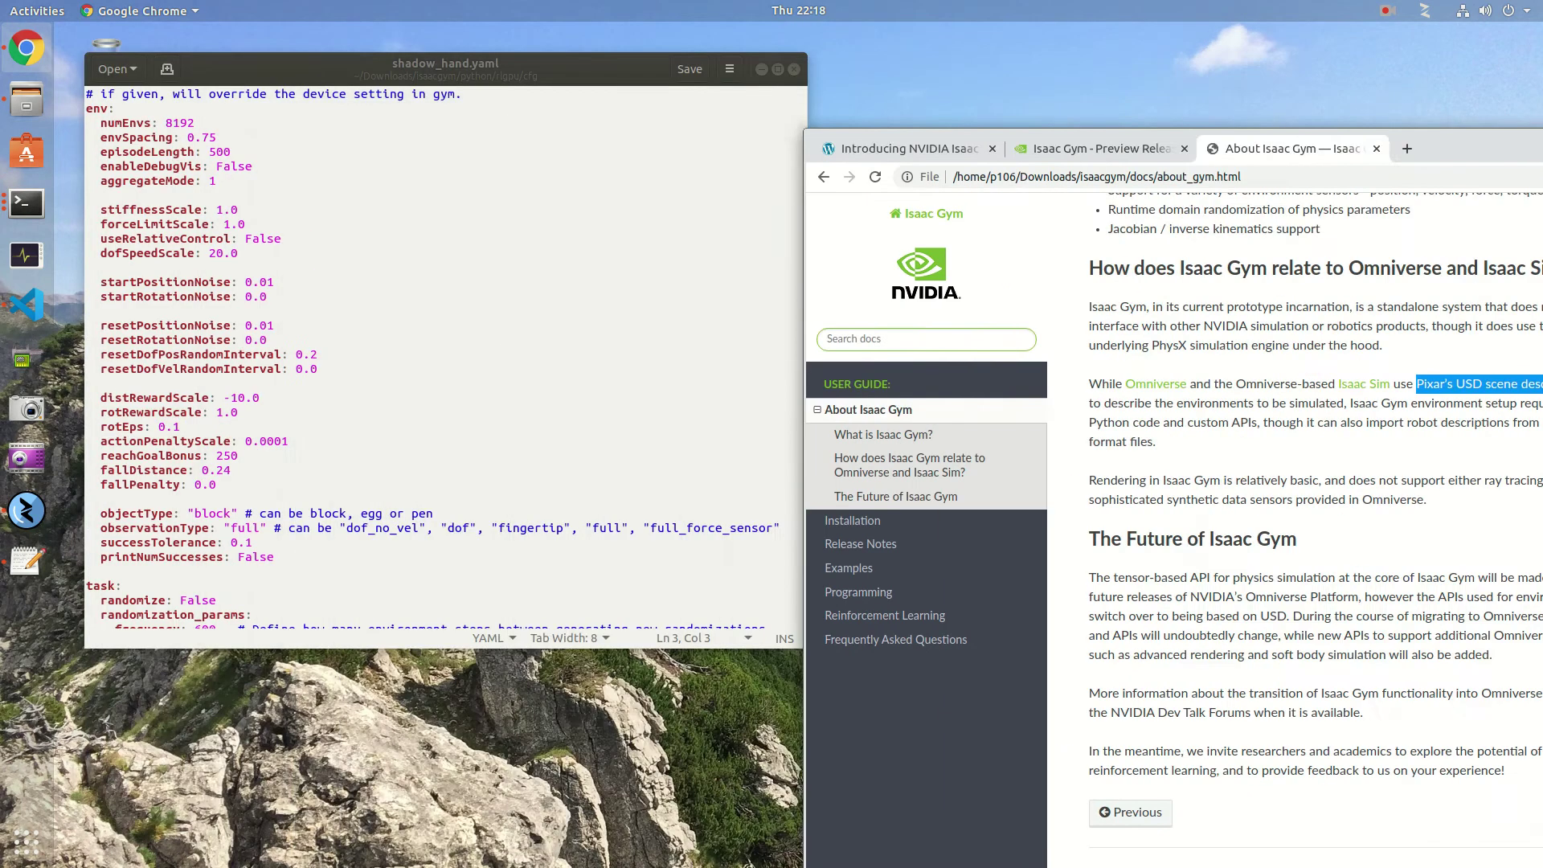
# Bring VS Code with shadow_hand.py forward and check the tasks folder that contains it
pyautogui.click(27, 304)
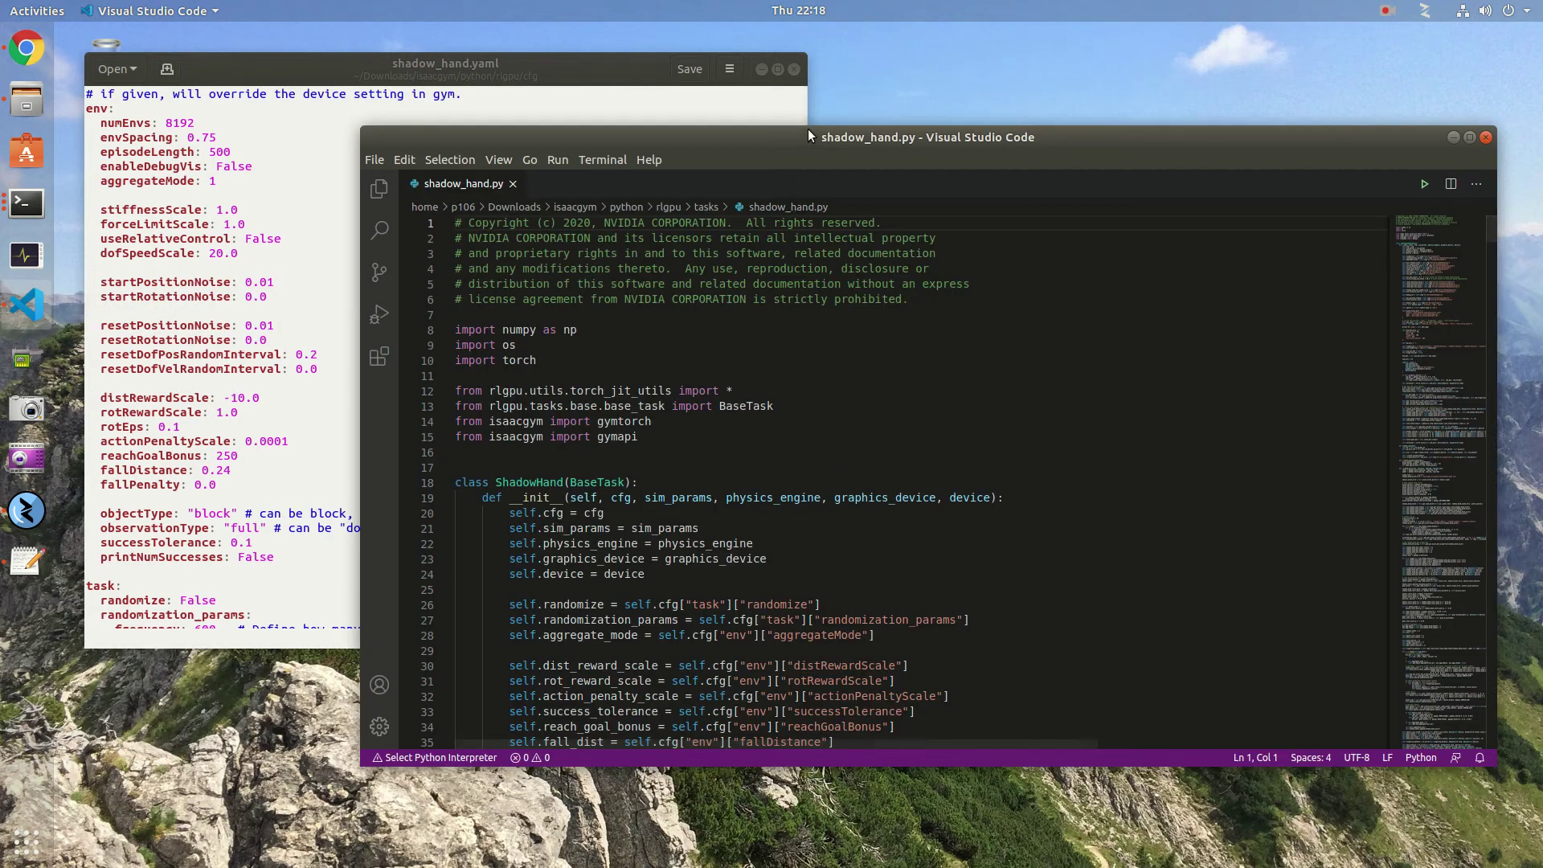
pyautogui.moveTo(808, 128); pyautogui.dragTo(815, 101)
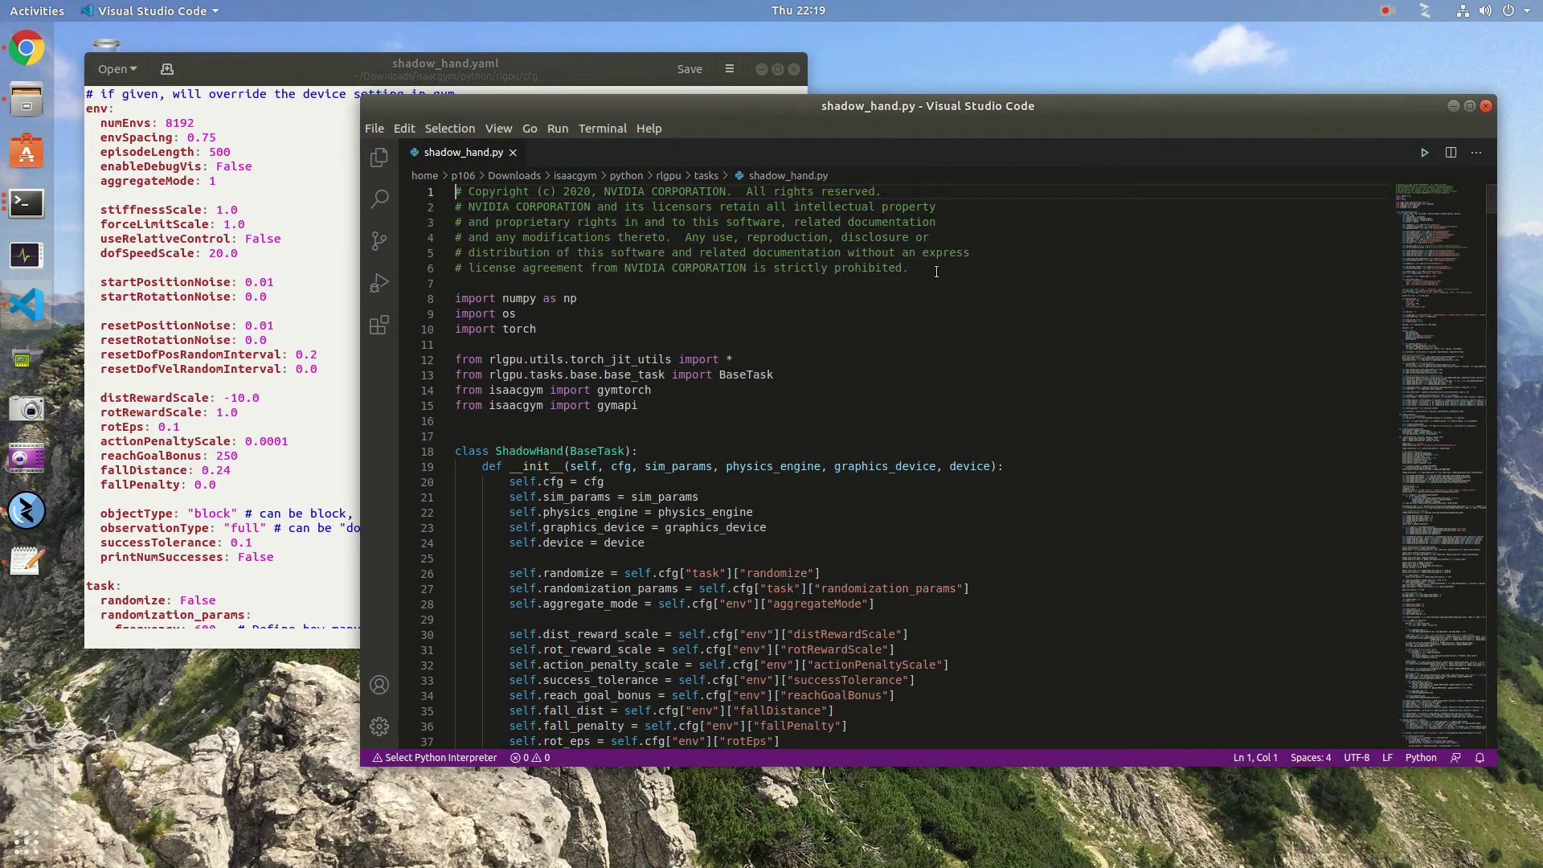
pyautogui.click(27, 100)
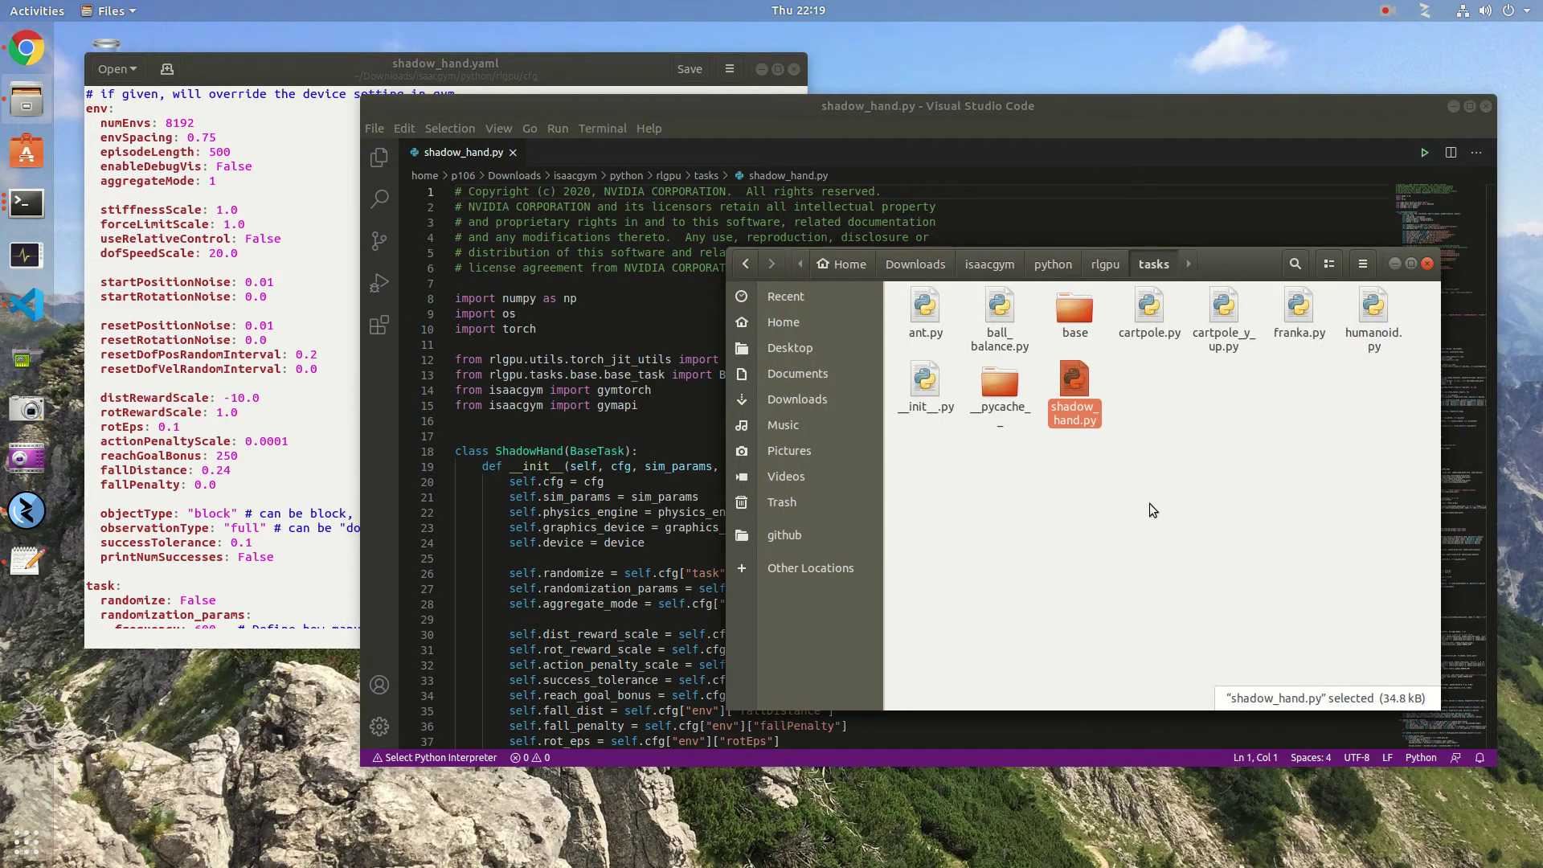
pyautogui.click(642, 421)
# Scroll shadow_hand.py to _create_envs and select the shadow_hand_asset_file line 163
pyautogui.scroll(-12, 1010, 510)
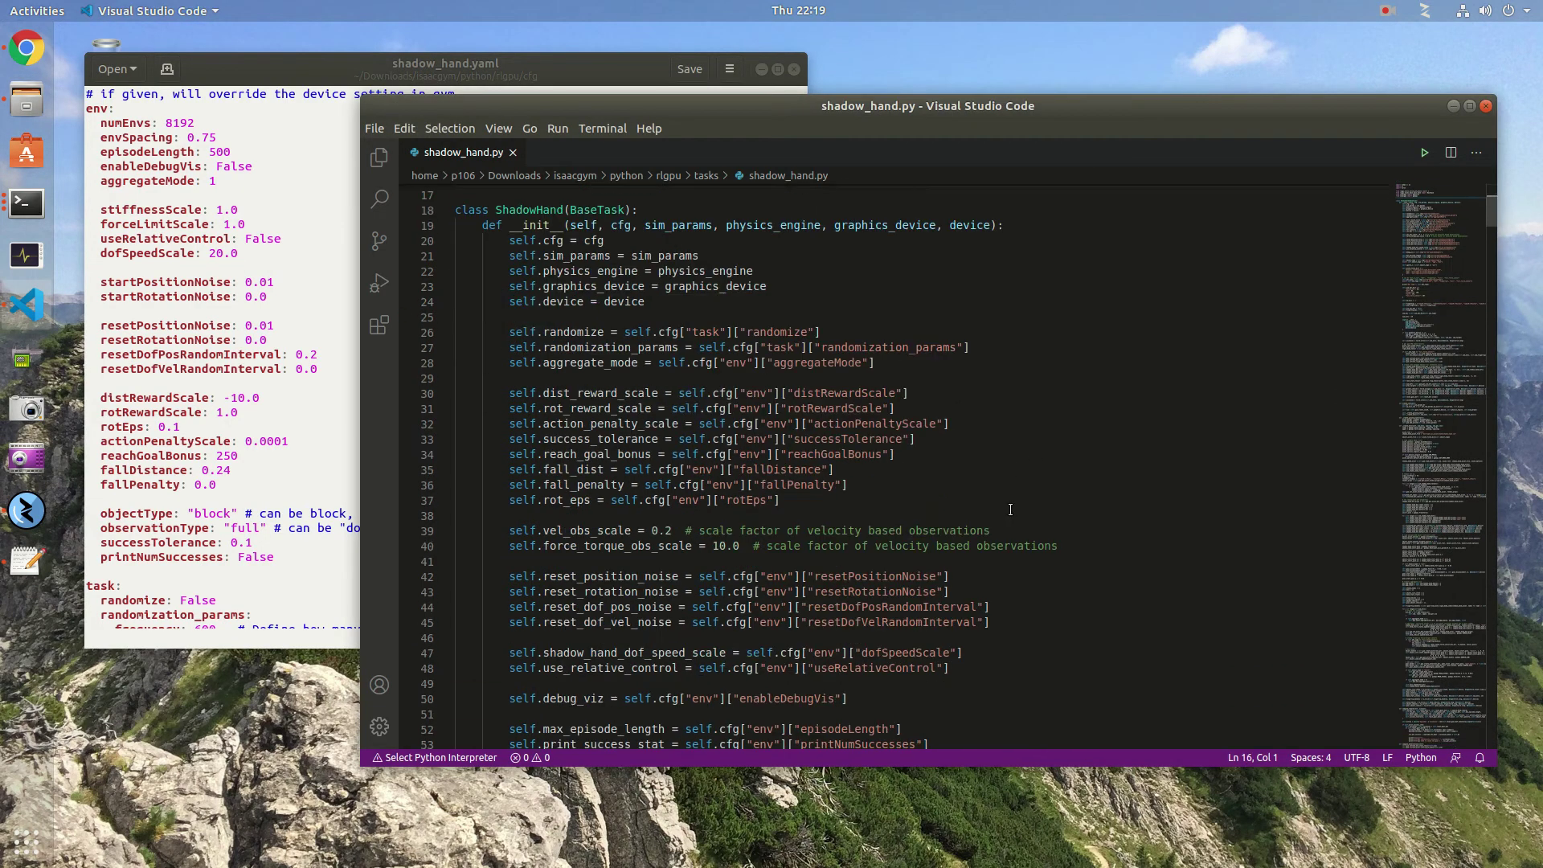
pyautogui.scroll(-20, 1011, 509)
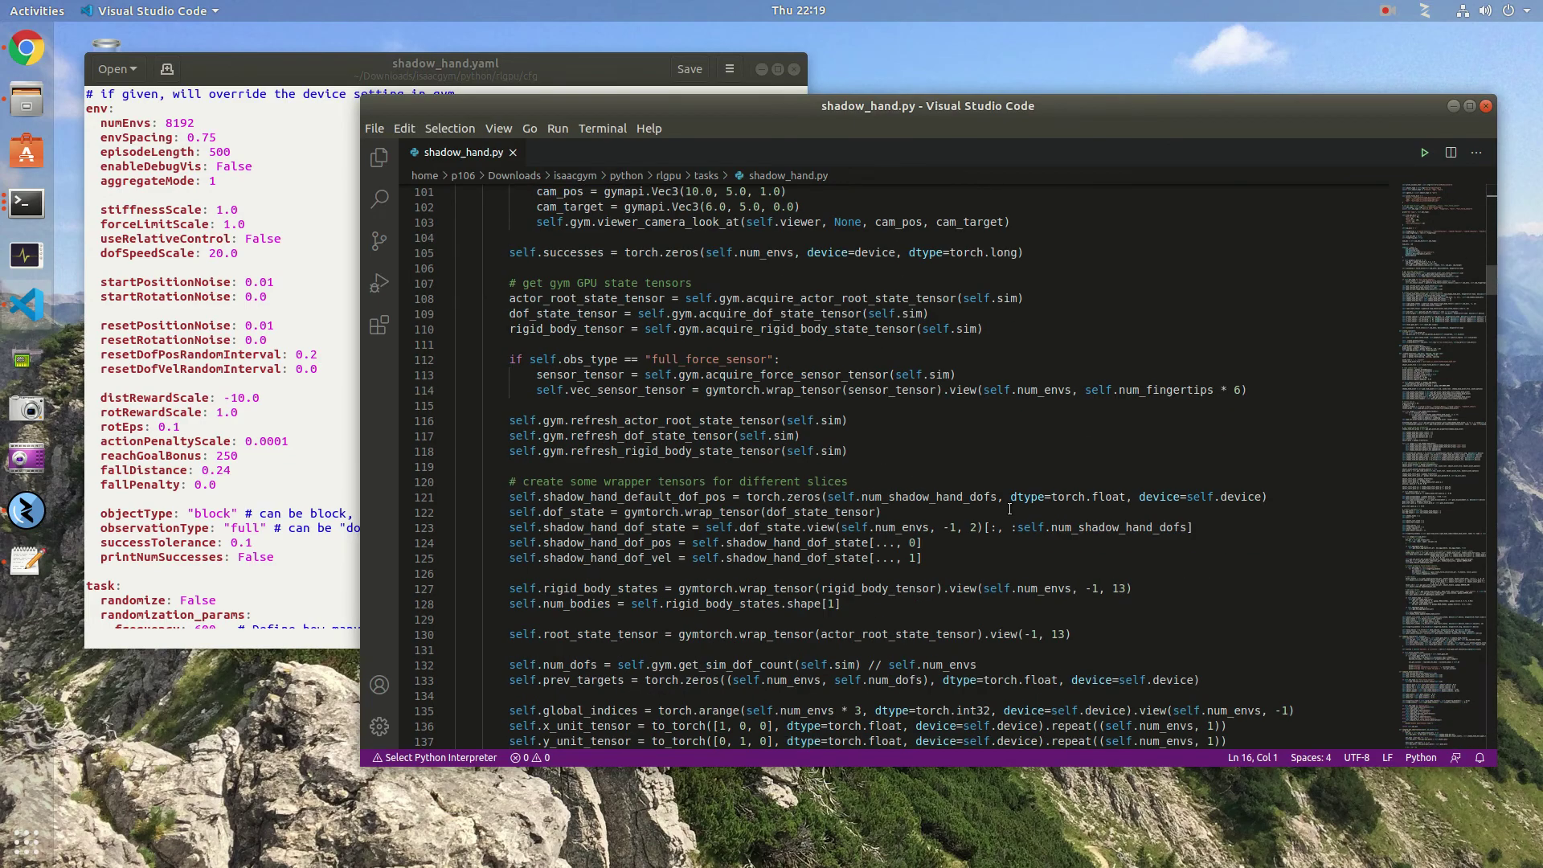
pyautogui.scroll(-20, 1010, 509)
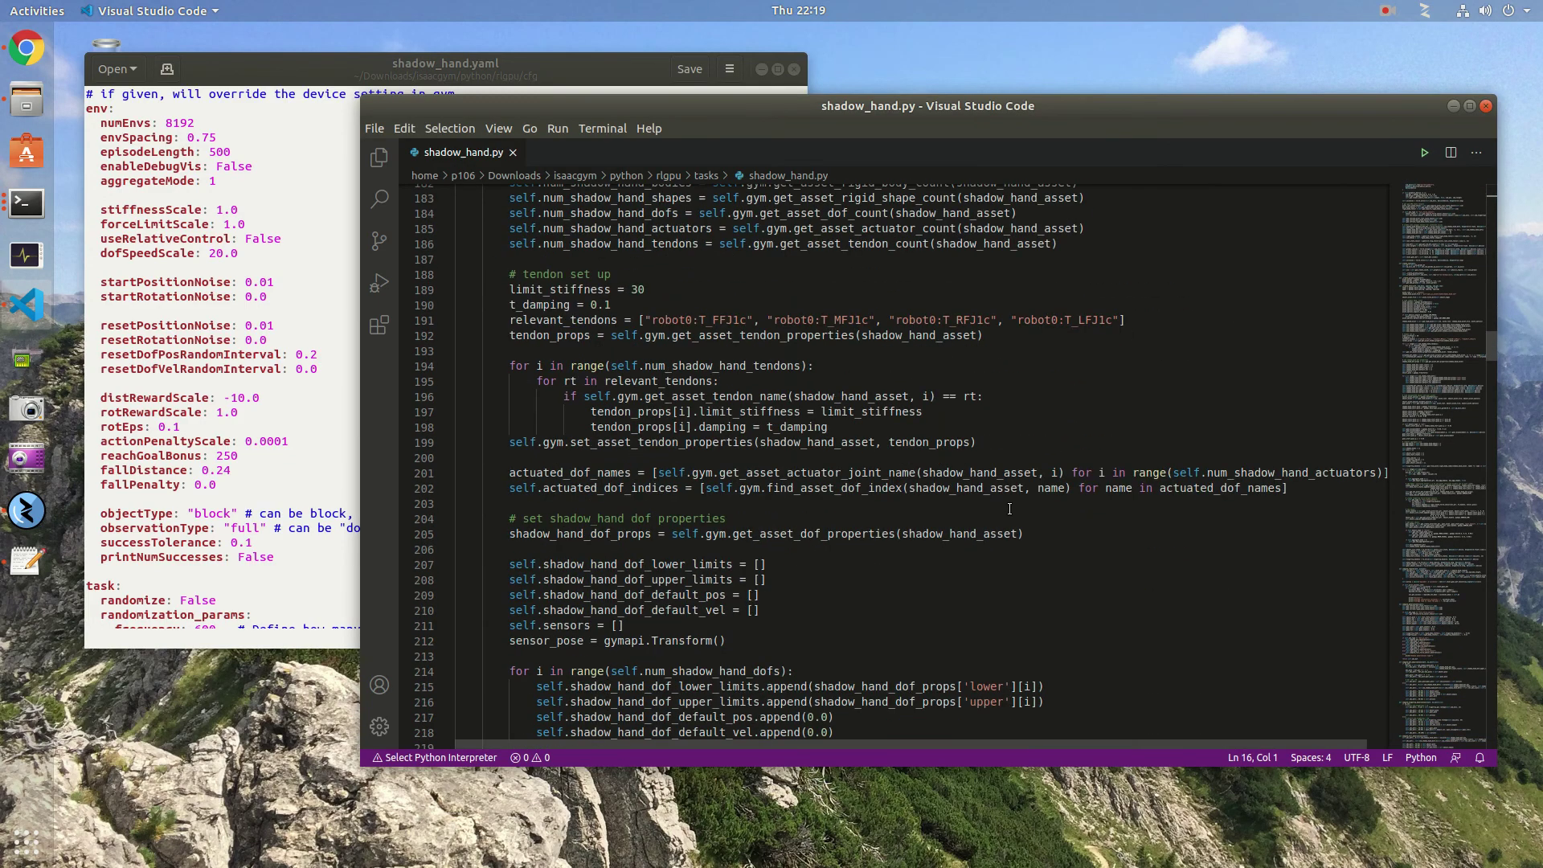
pyautogui.scroll(3, 1010, 509)
pyautogui.moveTo(772, 442); pyautogui.dragTo(1141, 442)
pyautogui.scroll(7, 1053, 532)
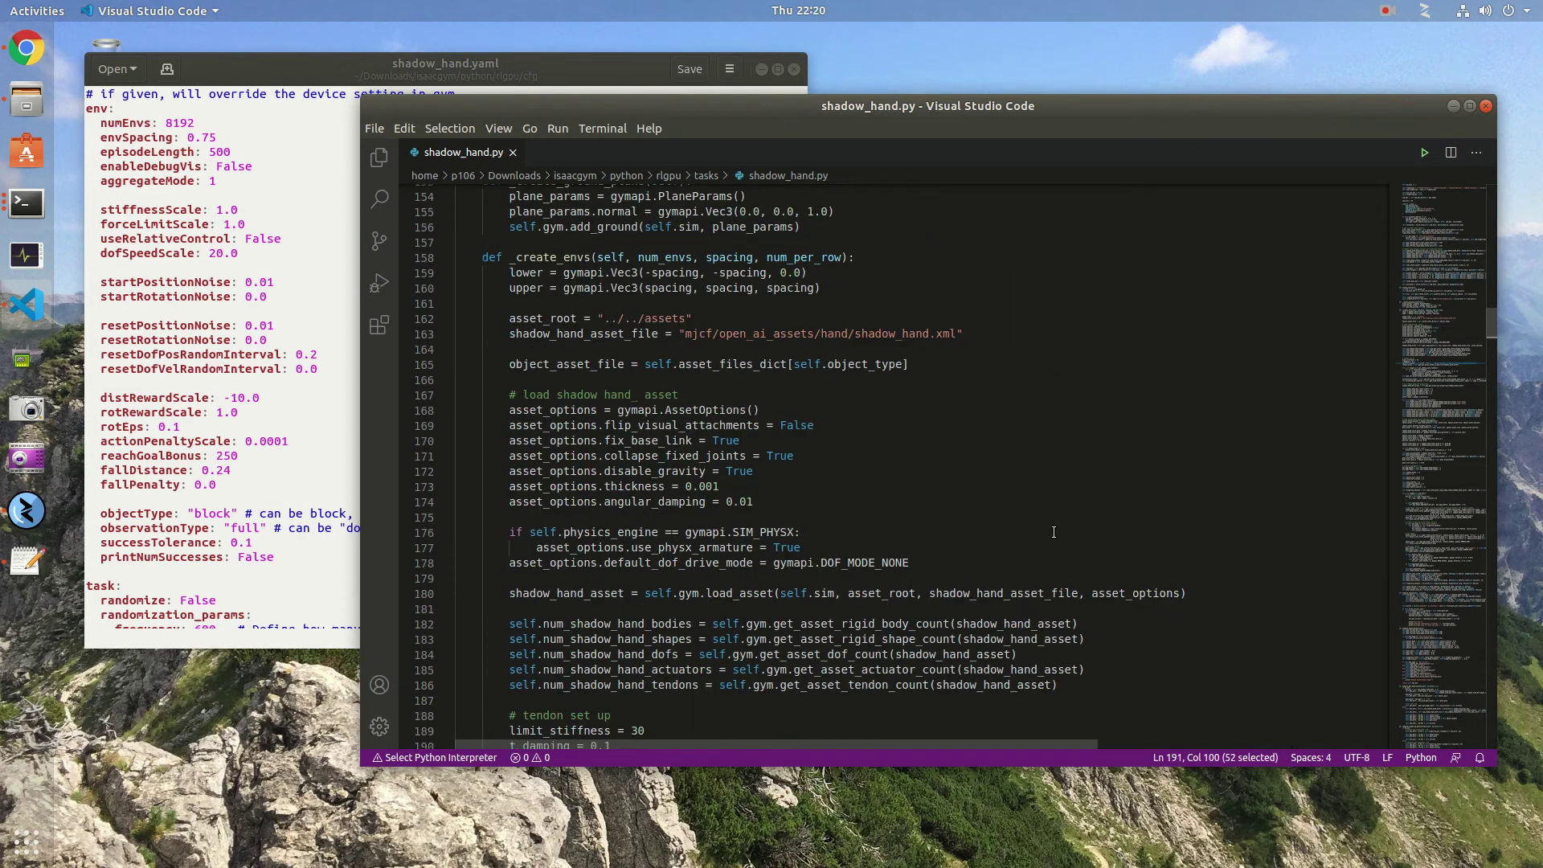
pyautogui.scroll(4, 1007, 472)
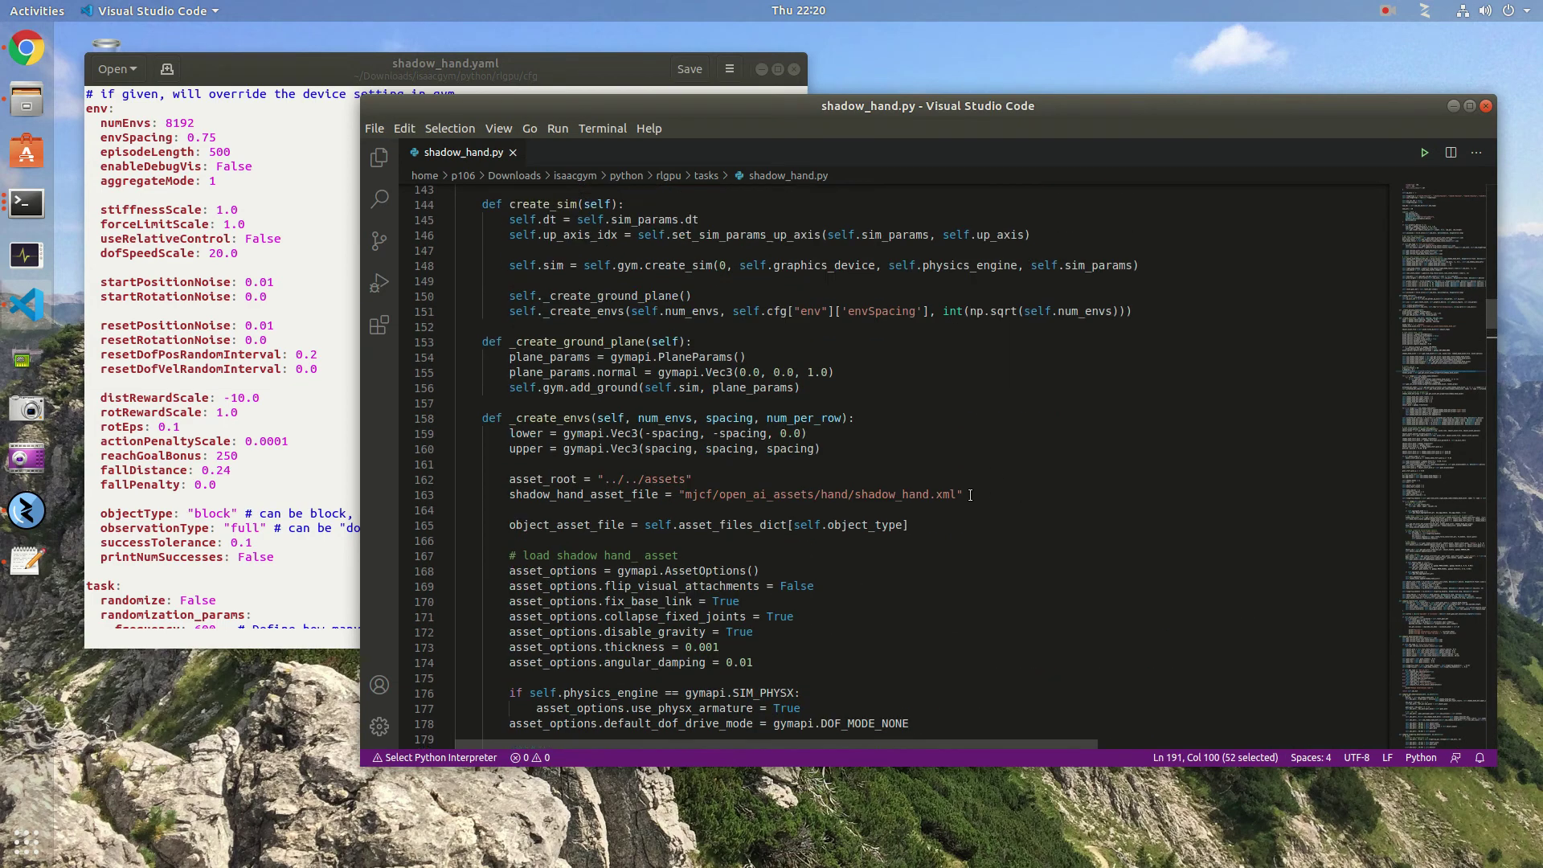
pyautogui.moveTo(978, 499); pyautogui.dragTo(515, 499)
pyautogui.scroll(2, 1134, 499)
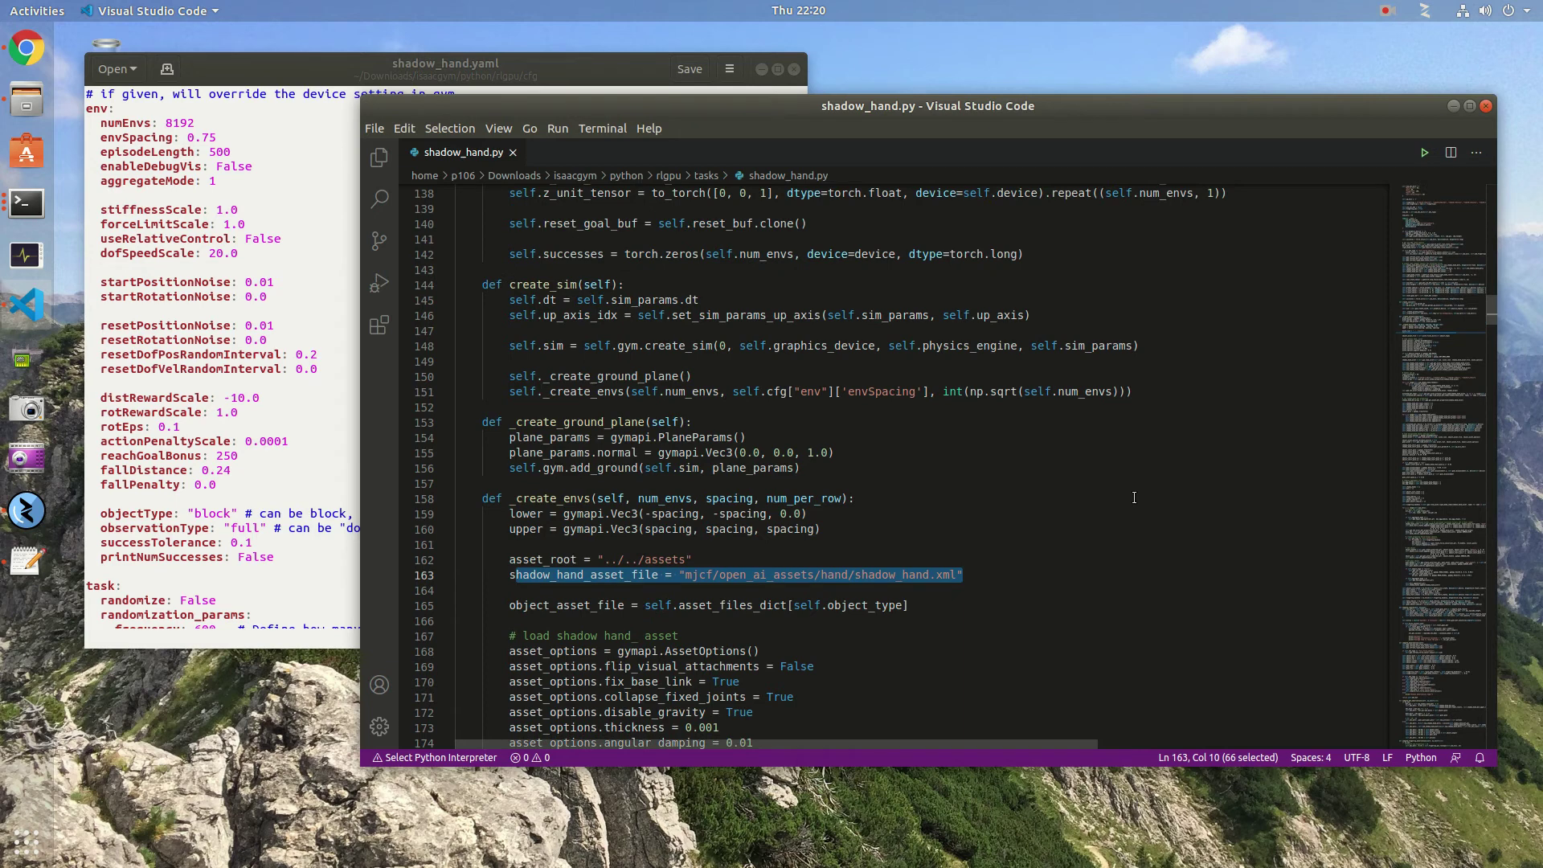
pyautogui.click(1385, 11)
pyautogui.click(1410, 78)
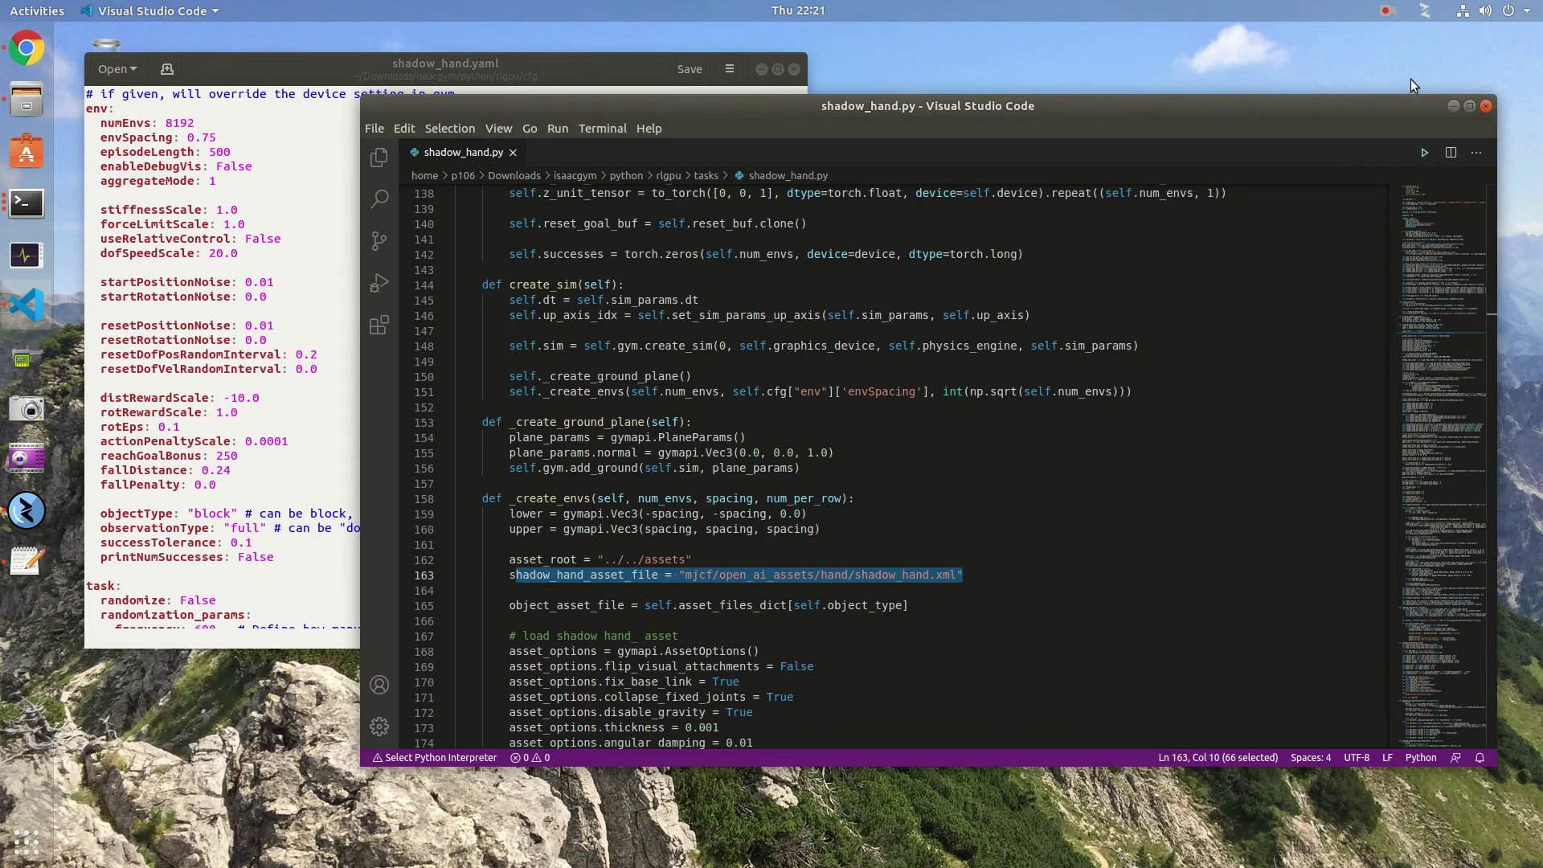